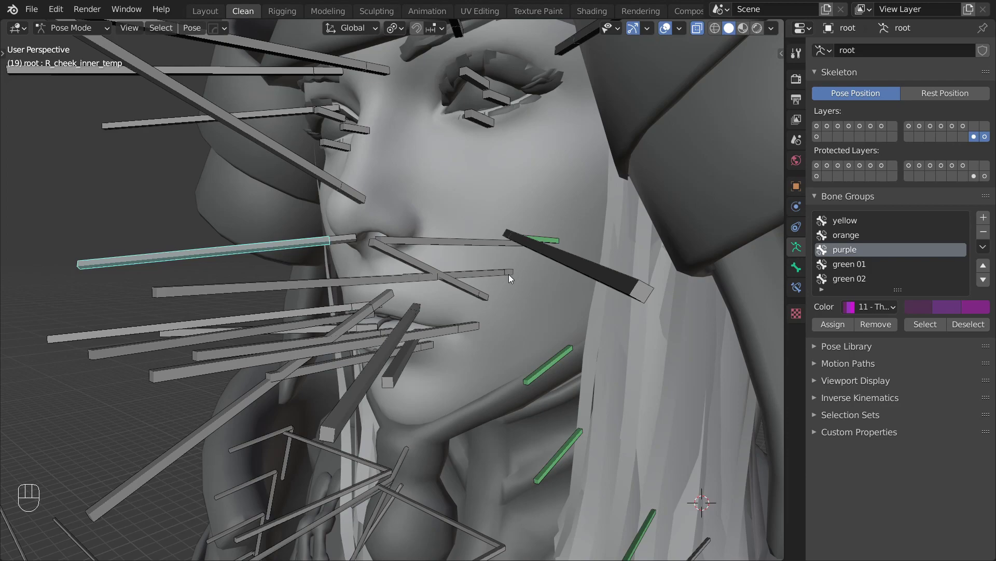
Select the jaw bone plus the lip bones, nudging the lip bones into position
click(507, 271)
middle_drag(504, 265, 418, 288)
key(shift)
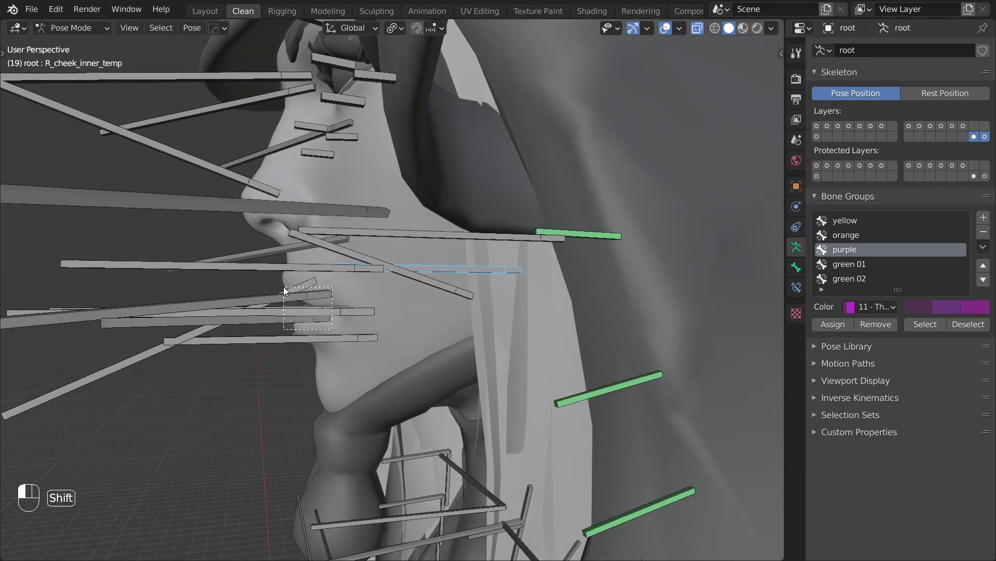
shift+drag(333, 329, 284, 287)
middle_drag(346, 294, 493, 292)
key(g)
click(482, 308)
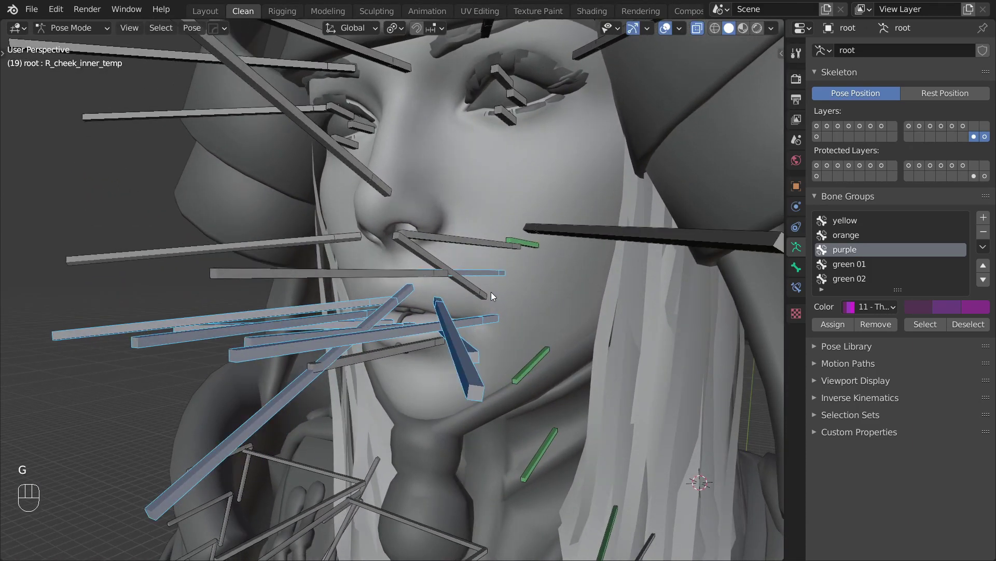
Move the selected bones to an empty bone layer, show only that layer, and display bone names
key(m)
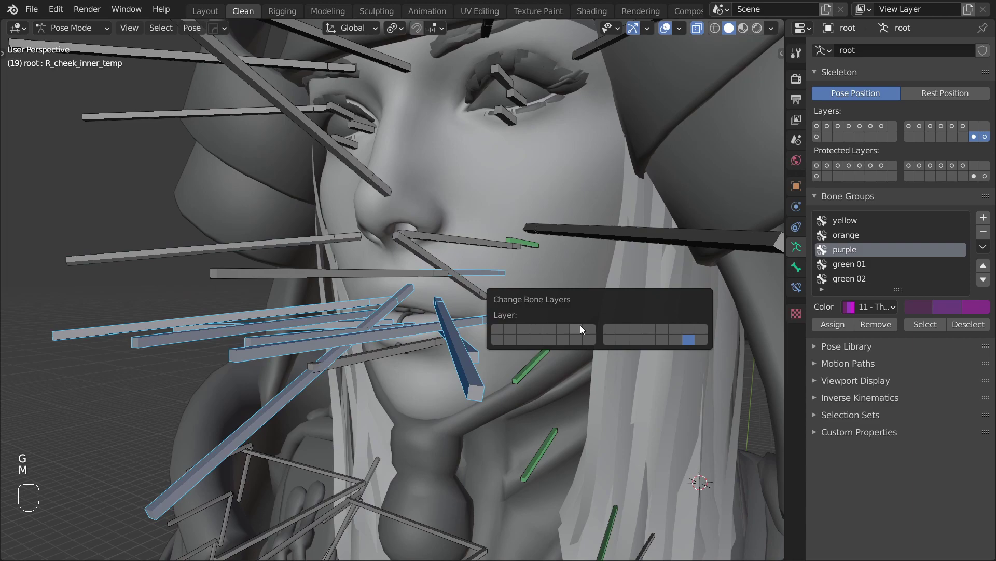
click(689, 328)
click(976, 126)
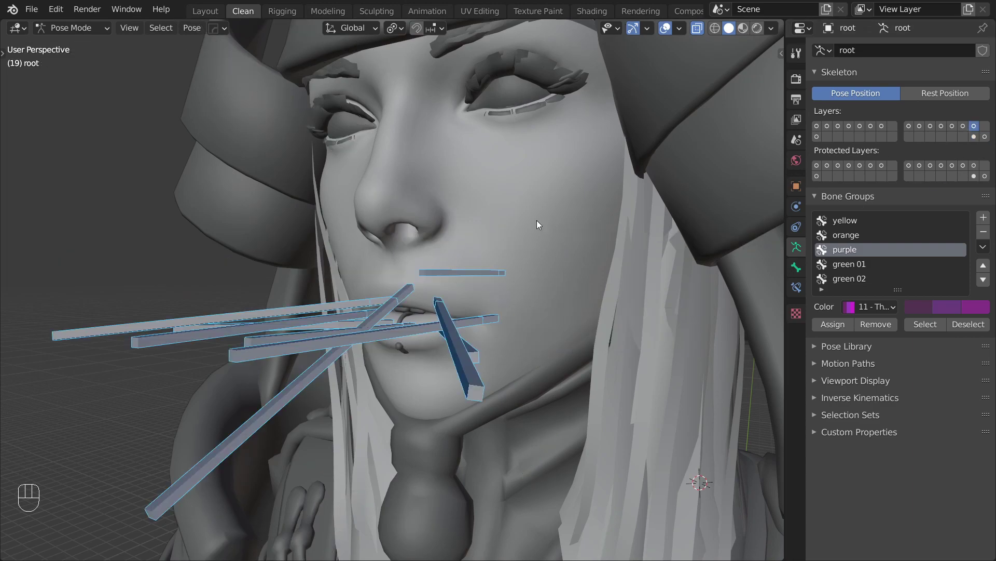
middle_drag(541, 220, 546, 235)
key(q)
click(546, 235)
shift+middle_drag(478, 251, 433, 220)
In Edit Mode with X-ray on, shorten the C_jaw_temp bone
key(Tab)
key(alt+z)
middle_drag(529, 233, 556, 240)
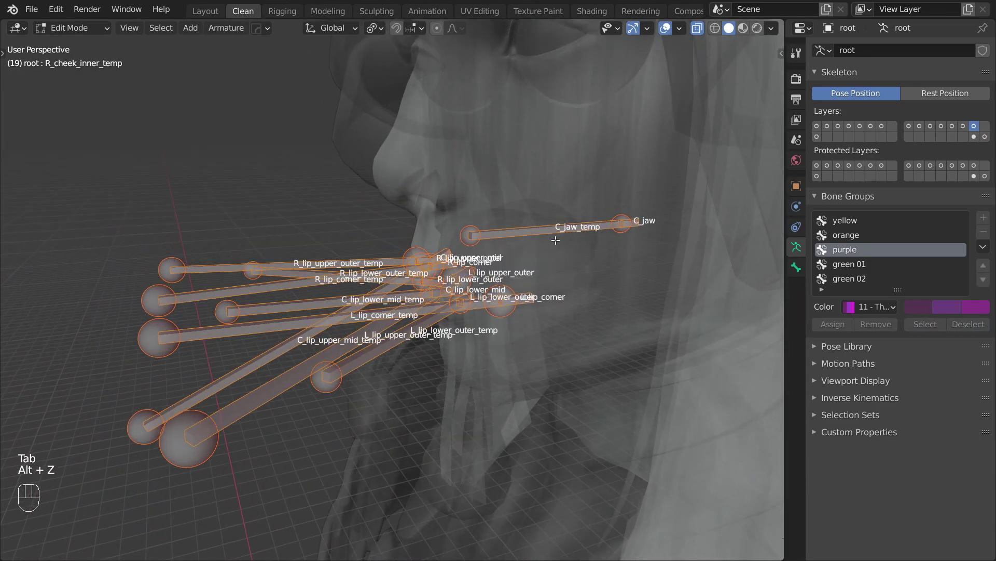
click(563, 233)
key(s)
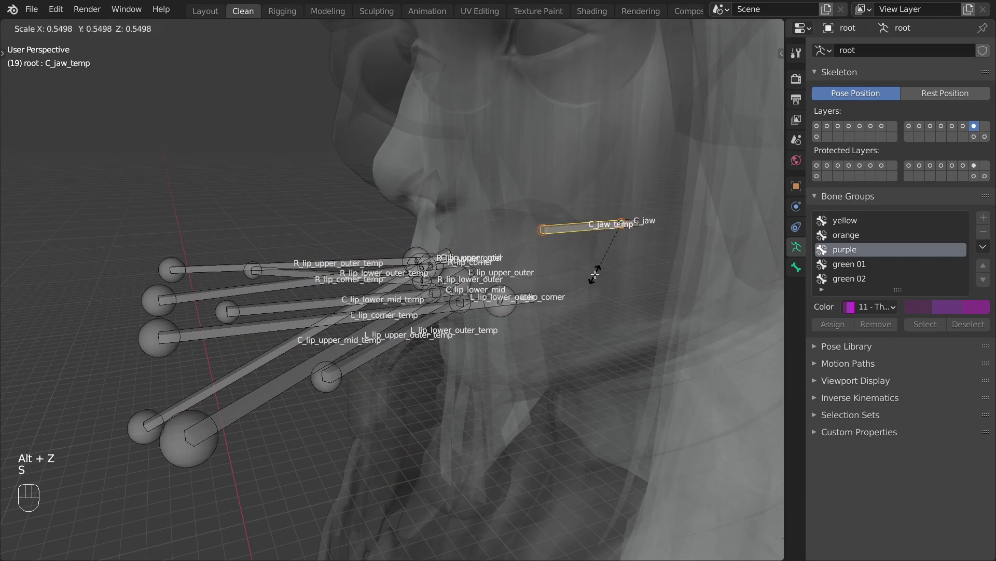
click(594, 270)
Shorten all the lip bones, with L_lip_lower_outer_temp as the active bone
drag(351, 422, 135, 243)
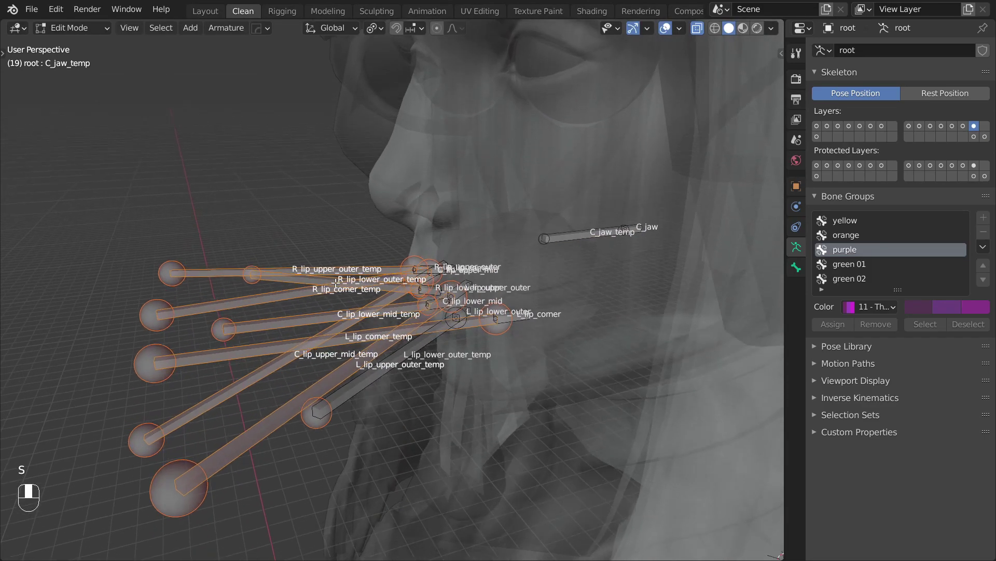
key(s)
click(409, 399)
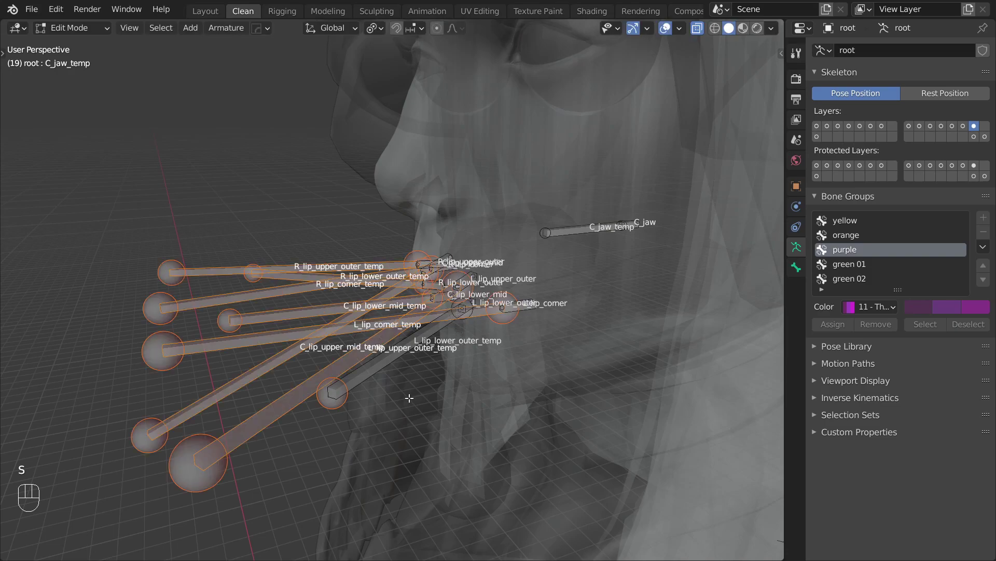
shift+click(404, 347)
key(s)
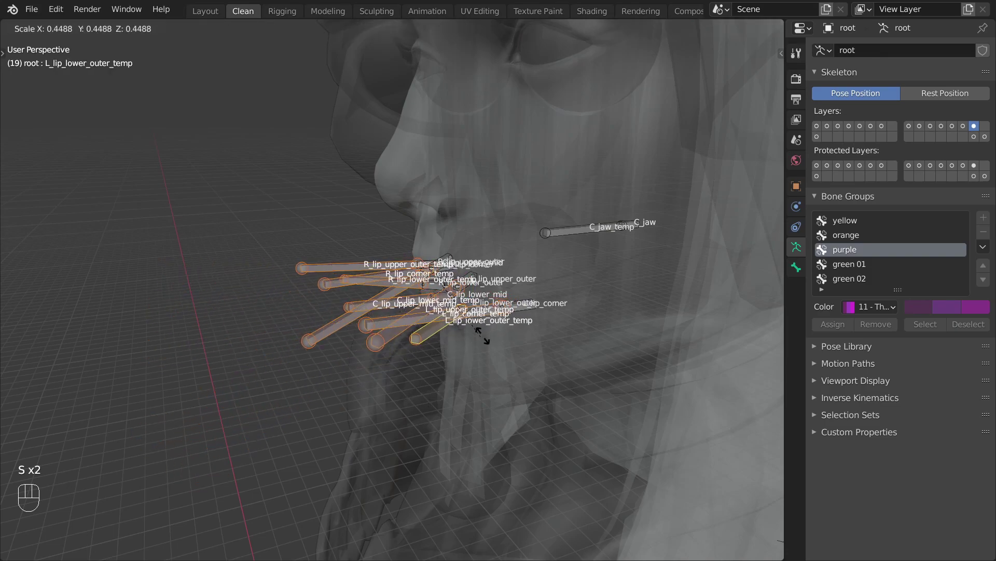
click(484, 333)
Hide the bone names and shorten the lip bones a bit further before leaving Edit Mode
key(q)
click(485, 332)
middle_drag(484, 322, 614, 441)
key(s)
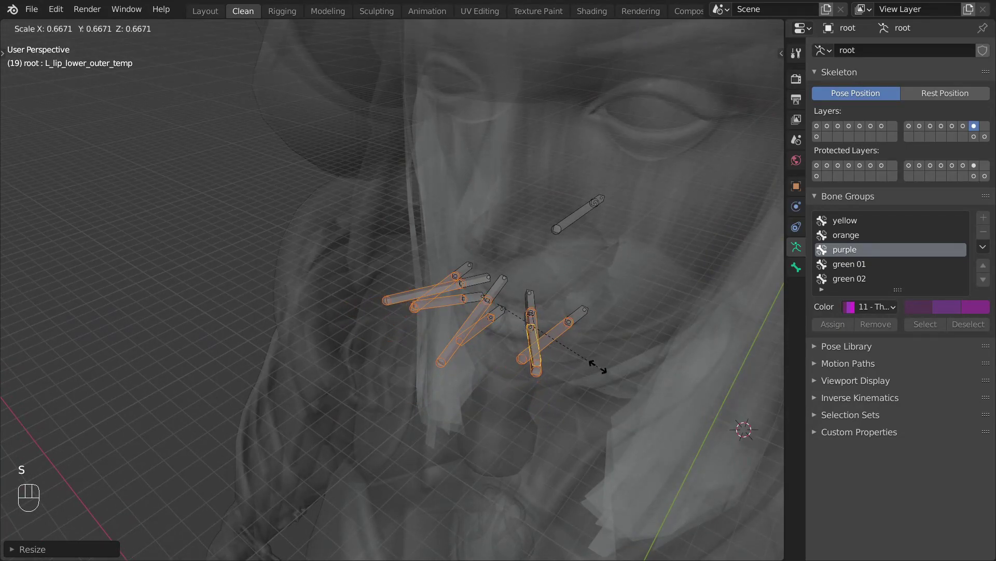
click(594, 363)
middle_drag(594, 363, 509, 244)
key(ctrl+Tab)
In Pose Mode, rename the C_jaw_temp bone to 'jaw ctrl'
click(525, 337)
click(510, 244)
key(F2)
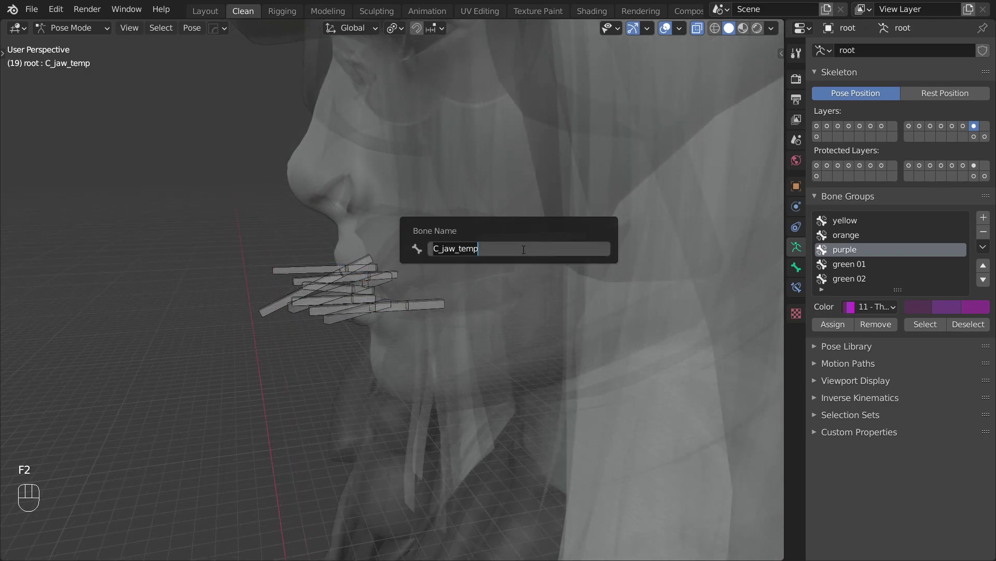
text(jaw ctrl)
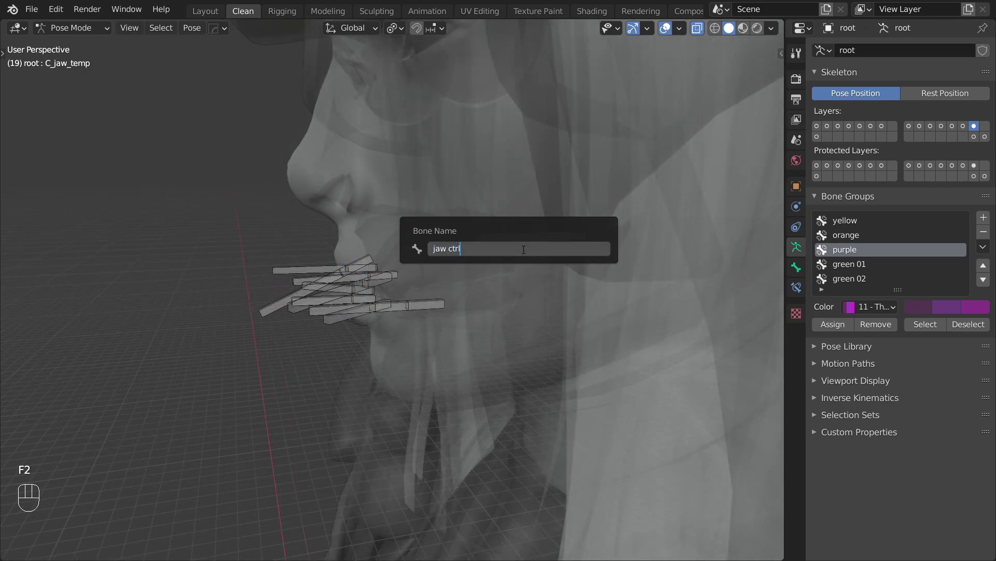
key(Return)
Set the jaw ctrl bone's custom display shape to WGT-jaw
click(797, 267)
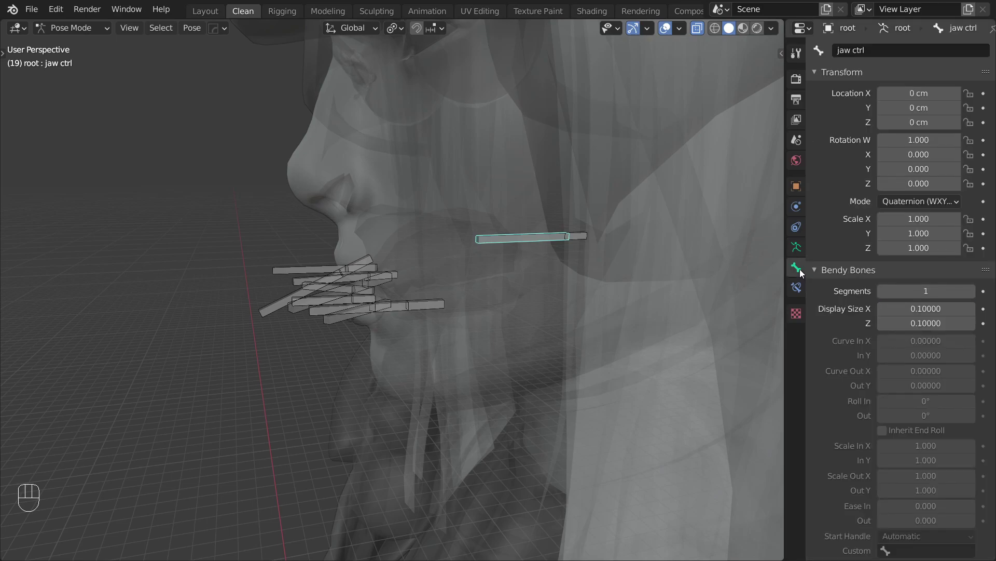
scroll(846, 293, down, 20)
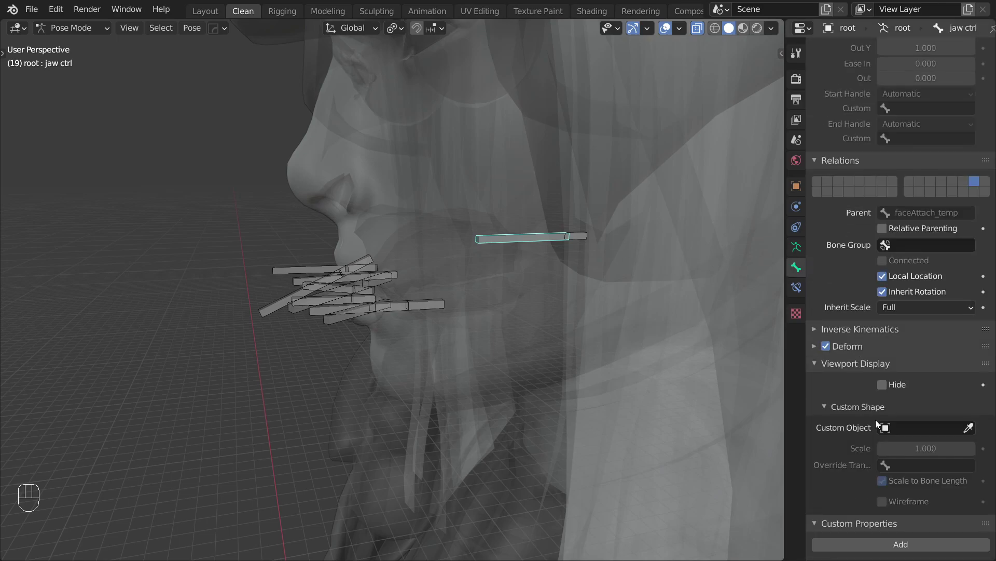
click(927, 424)
text(jaw)
key(Return)
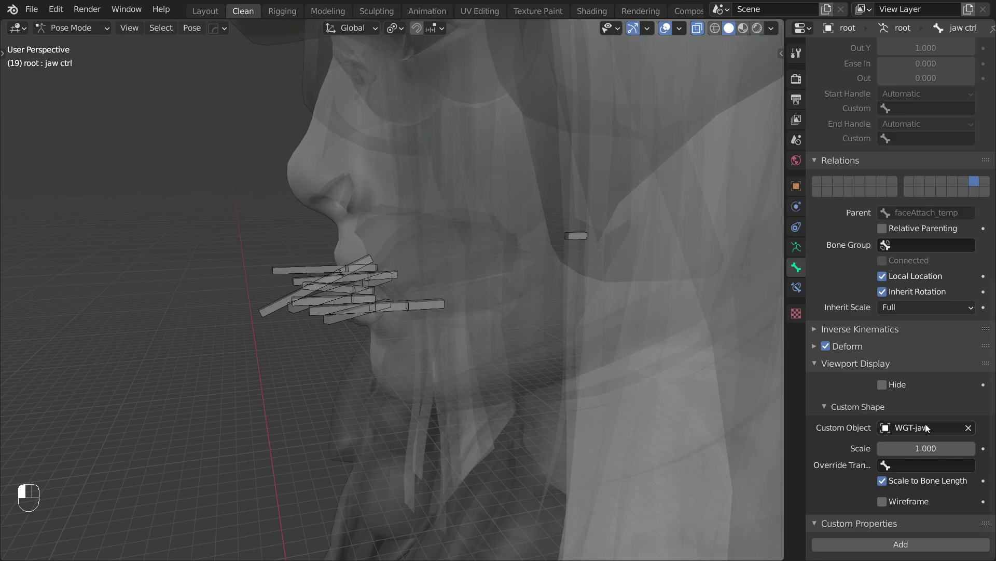
Untick Scale to Bone Length for the jaw shape, then duplicate C_jaw in place as a shorter bone
click(913, 482)
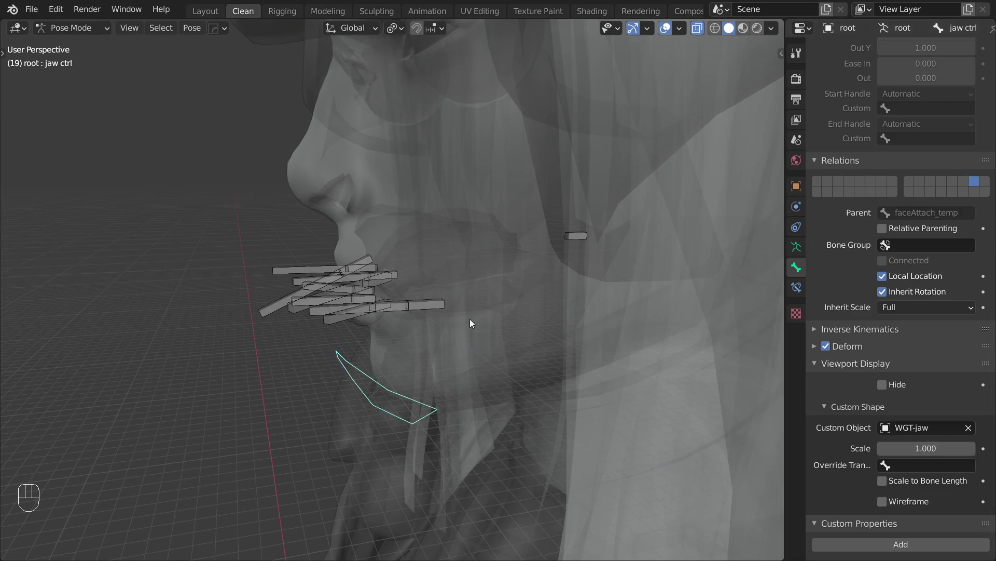
middle_drag(469, 319, 478, 315)
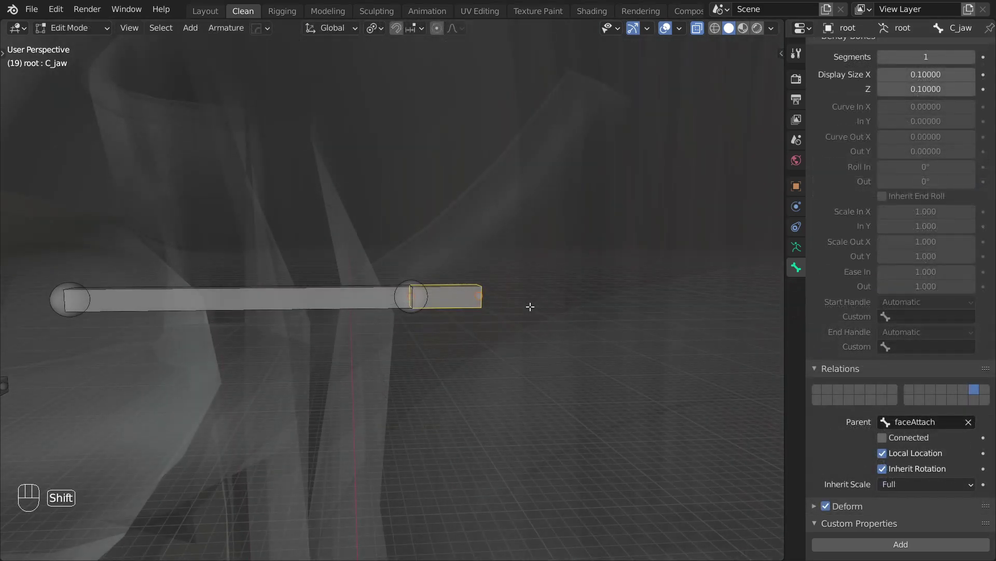
key(shift+d)
right_click(533, 291)
key(s)
click(474, 318)
Thicken the duplicate bone's display size
key(shift+alt+s)
right_click(552, 400)
key(ctrl+alt+s)
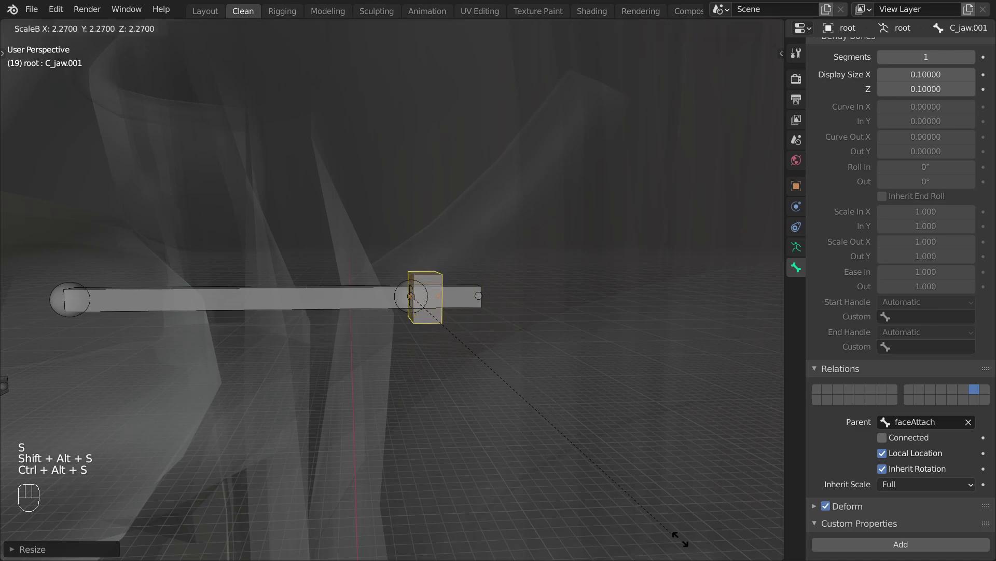
click(685, 533)
Rename the duplicate BUFF-C_jaw and parent it to jaw ctrl with Keep Offset
key(F2)
key(ctrl+BackSpace)
key(ctrl+BackSpace)
key(Home)
text(BUFF-)
key(Return)
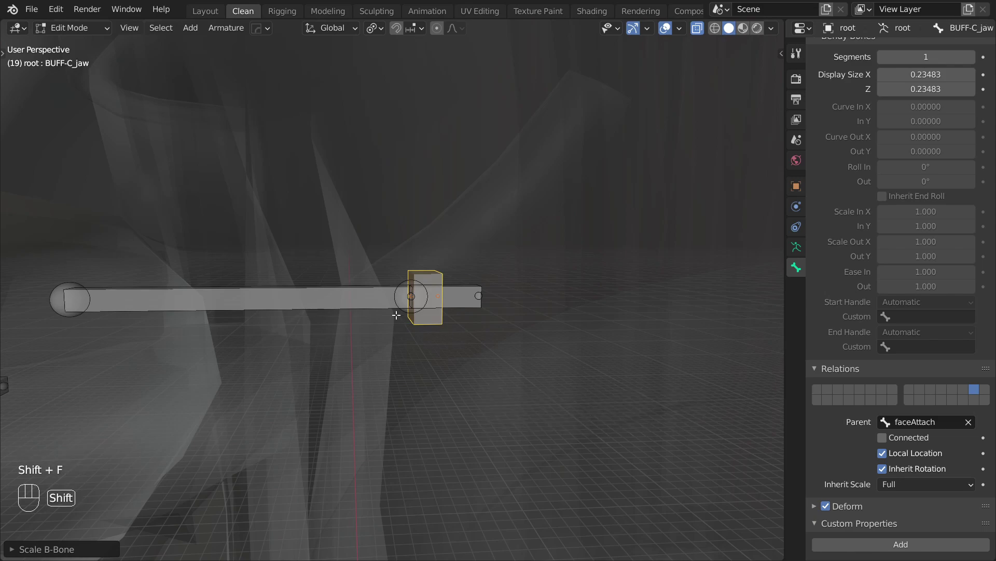
shift+click(367, 292)
key(ctrl+p)
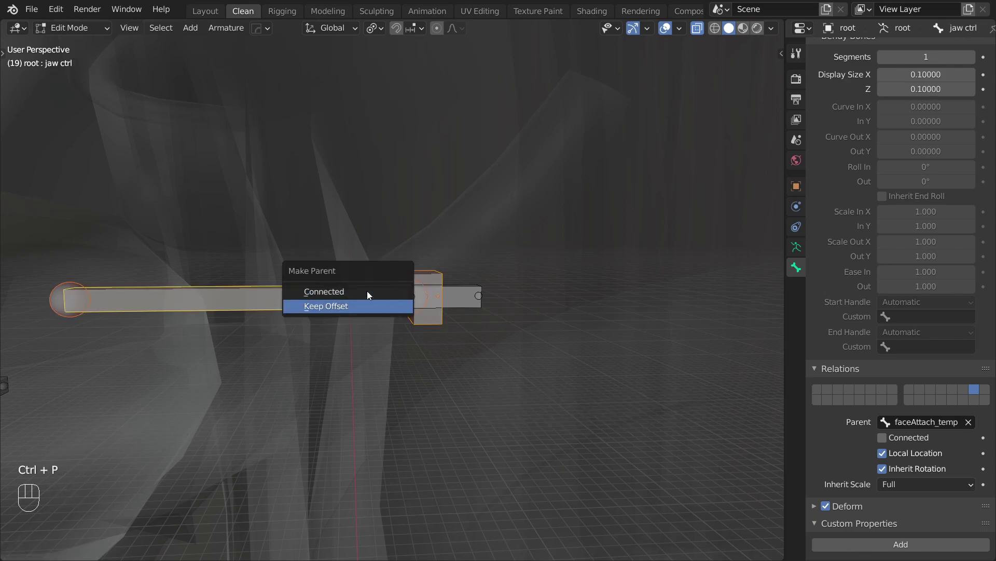
click(367, 299)
In Pose Mode, add a Copy Transforms constraint to the C_jaw bone
key(ctrl+Tab)
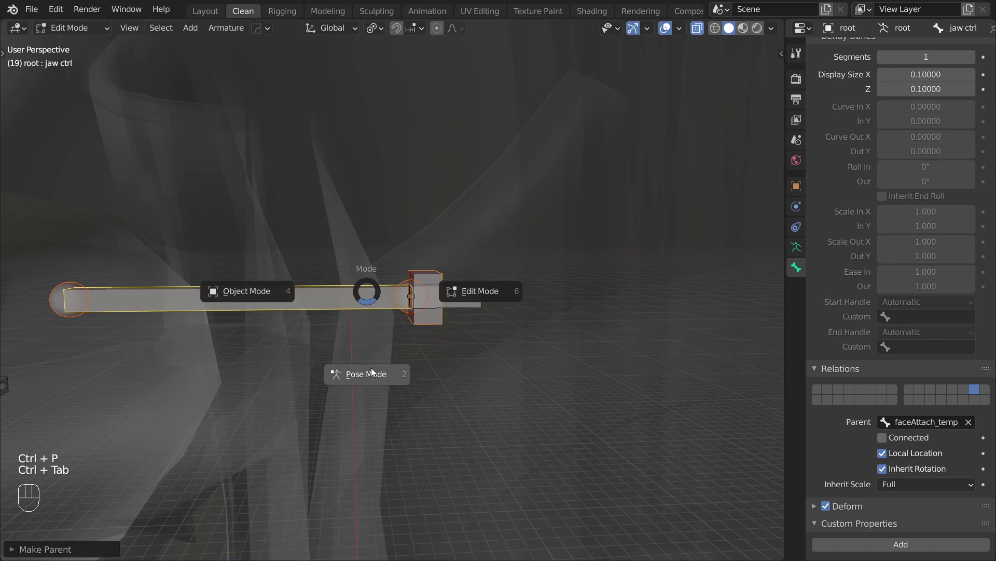
click(372, 369)
shift+click(441, 275)
key(shift+ctrl+c)
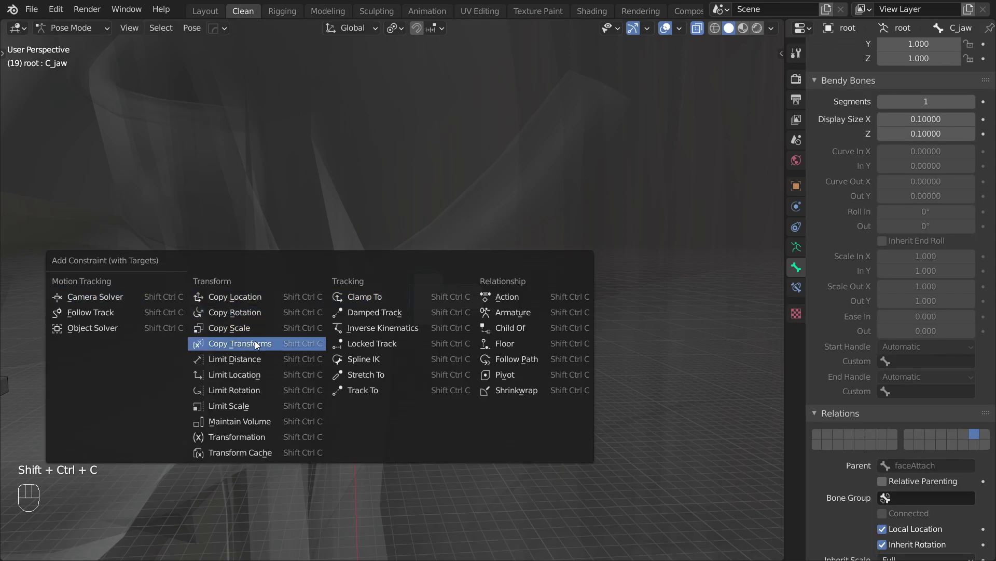
click(254, 342)
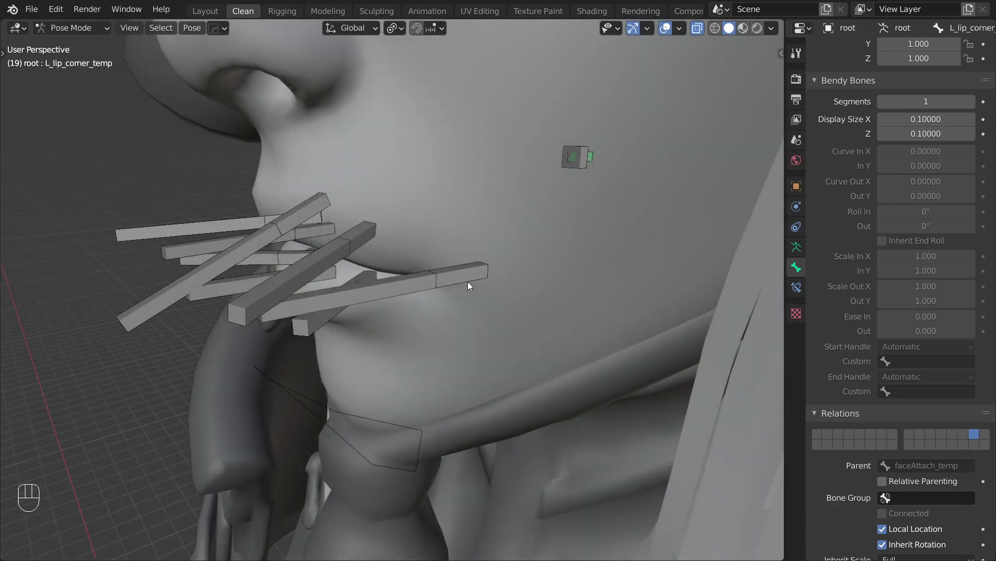
Duplicate the L_lip_corner bone in place as a shorter, thicker copy
click(473, 276)
key(Tab)
key(shift+d)
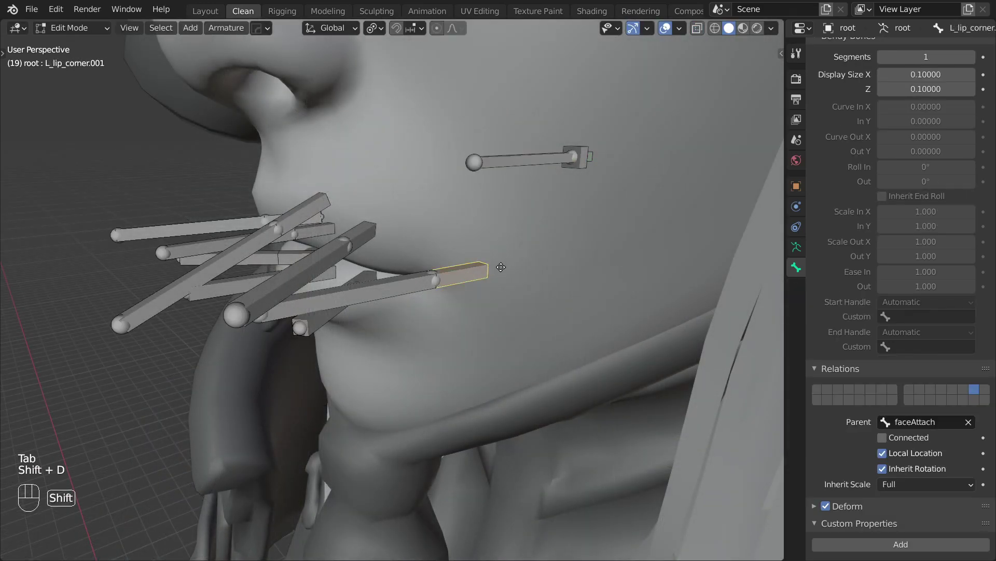
right_click(500, 269)
key(s)
click(486, 280)
key(ctrl+alt+s)
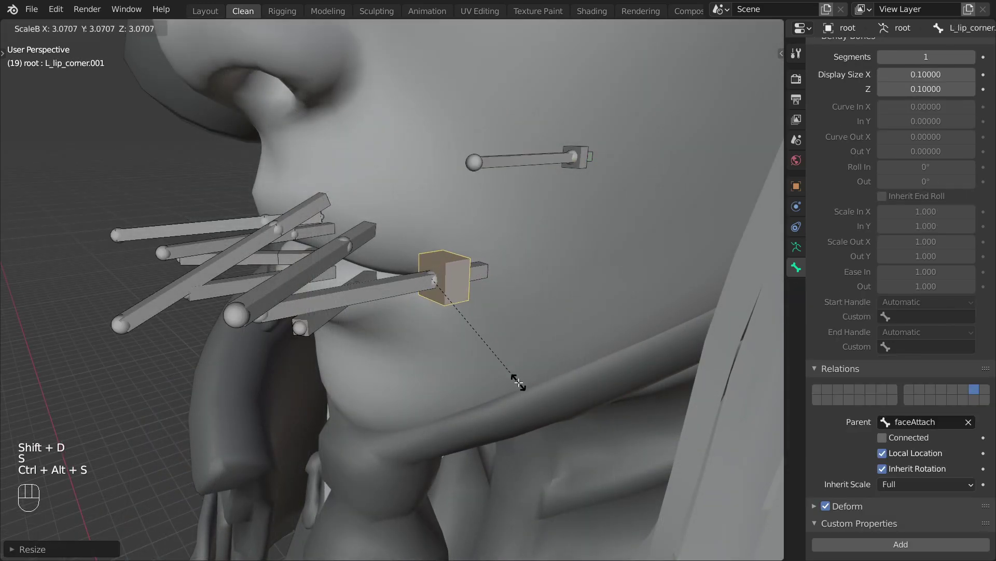
click(518, 382)
Rename the duplicate BUFF-L_lip_corner and parent the long lip-corner bone with Keep Offset
key(F2)
key(End)
key(ctrl+BackSpace)
key(ctrl+BackSpace)
key(Home)
text(BUFF-)
key(Return)
ctrl+click(400, 286)
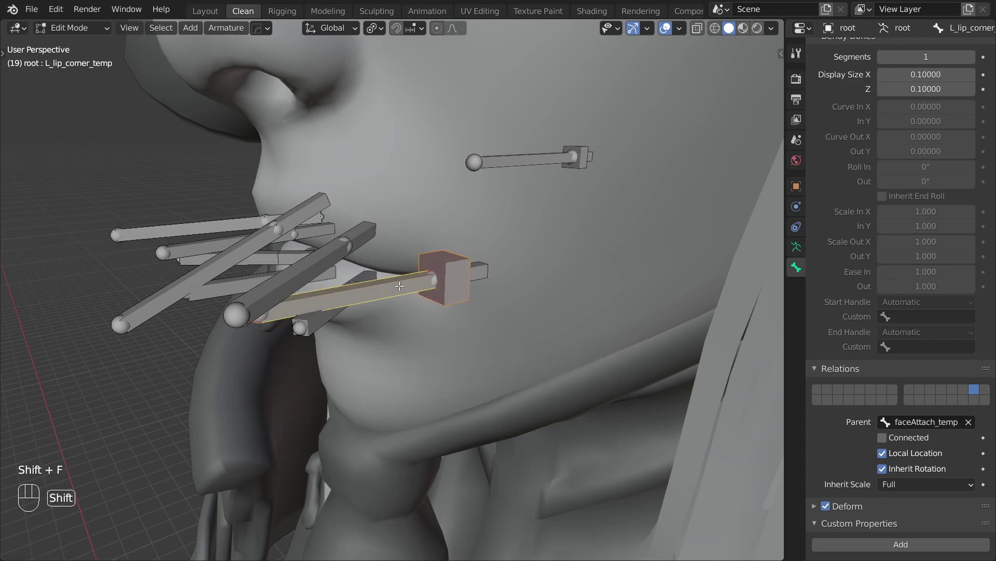
key(ctrl+p)
click(399, 286)
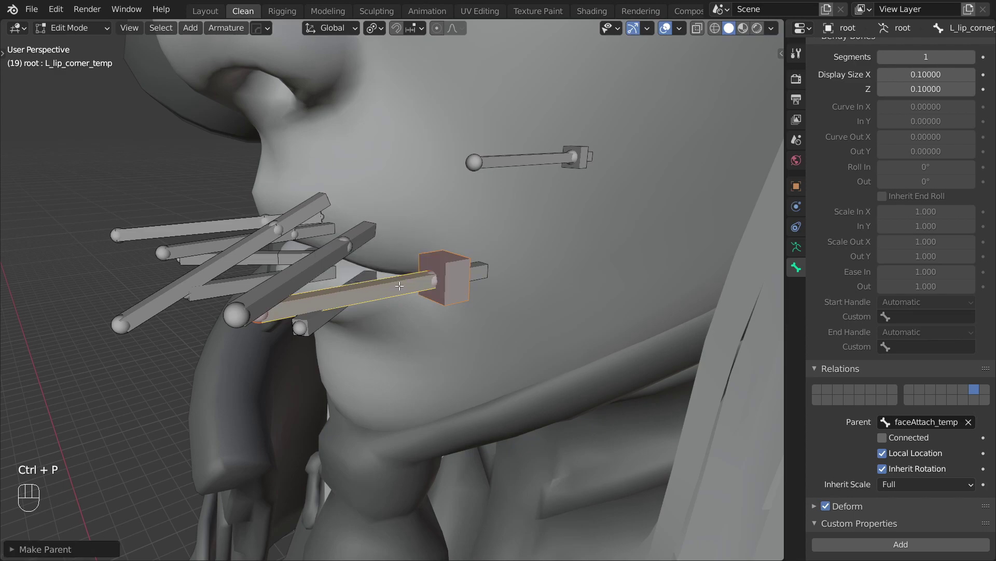
In Pose Mode, give L_lip_corner a Copy Transforms constraint targeting the cube lip-corner bone
key(ctrl+Tab)
click(404, 352)
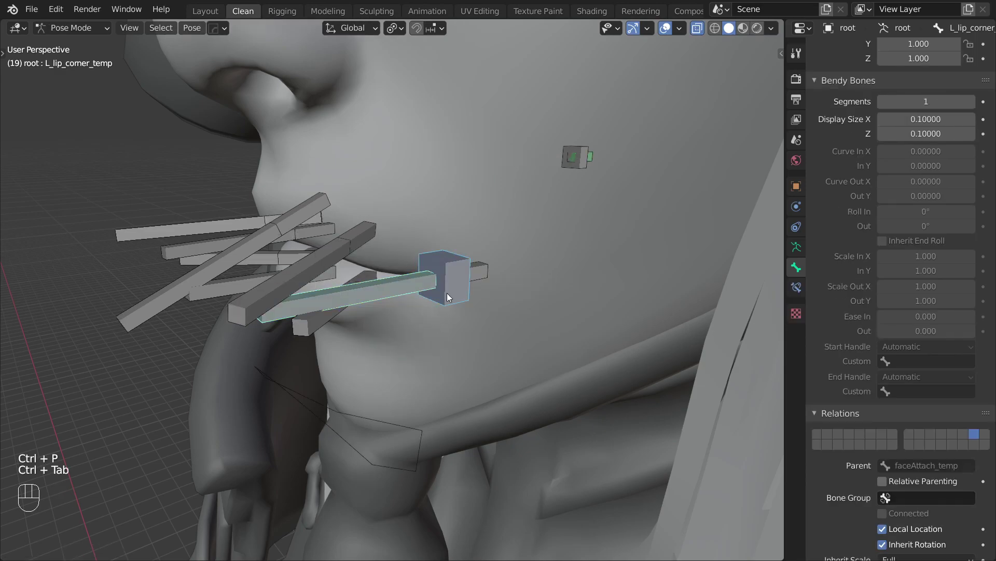
click(466, 251)
shift+click(478, 269)
key(ctrl+shift+c)
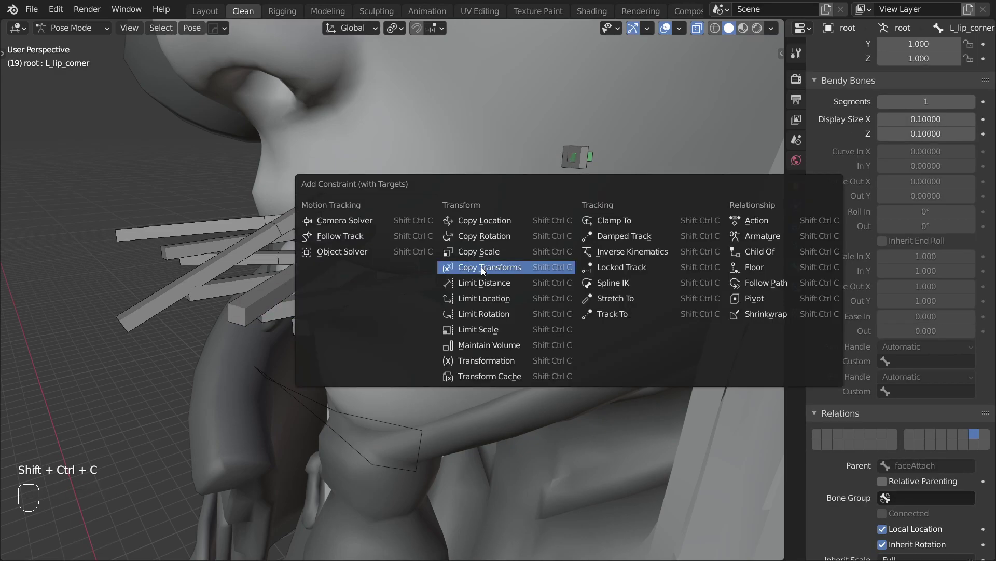
click(482, 267)
Rename the long L_lip_corner_temp bone to L_lip_corner_ctrl
click(361, 295)
key(F2)
text(--)
key(BackSpace)
key(BackSpace)
key(BackSpace)
key(BackSpace)
key(BackSpace)
key(BackSpace)
text(ctrl)
key(Return)
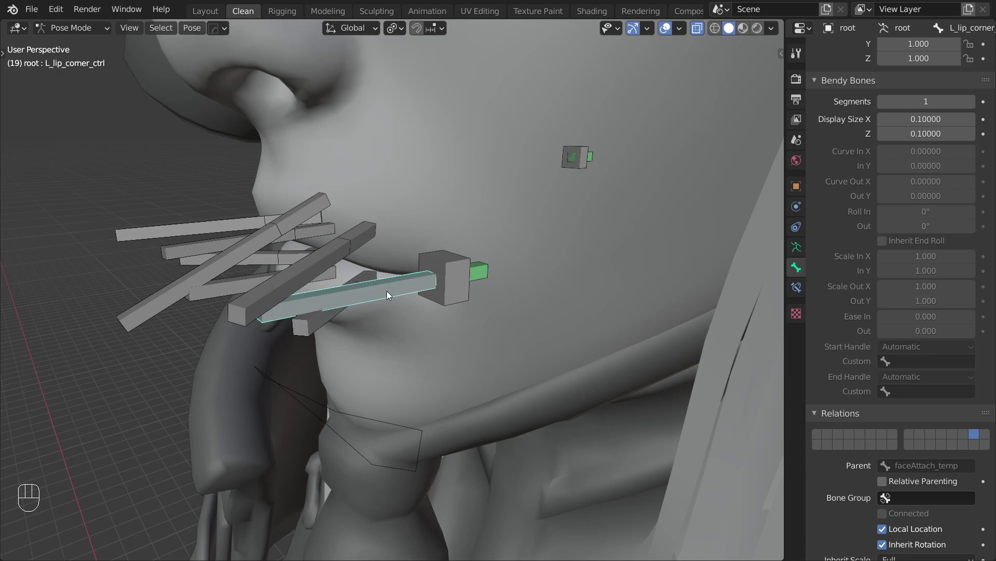
Give L_lip_corner_ctrl the WGT-lip x pos custom shape, not scaled to bone length
scroll(913, 423, down, 3)
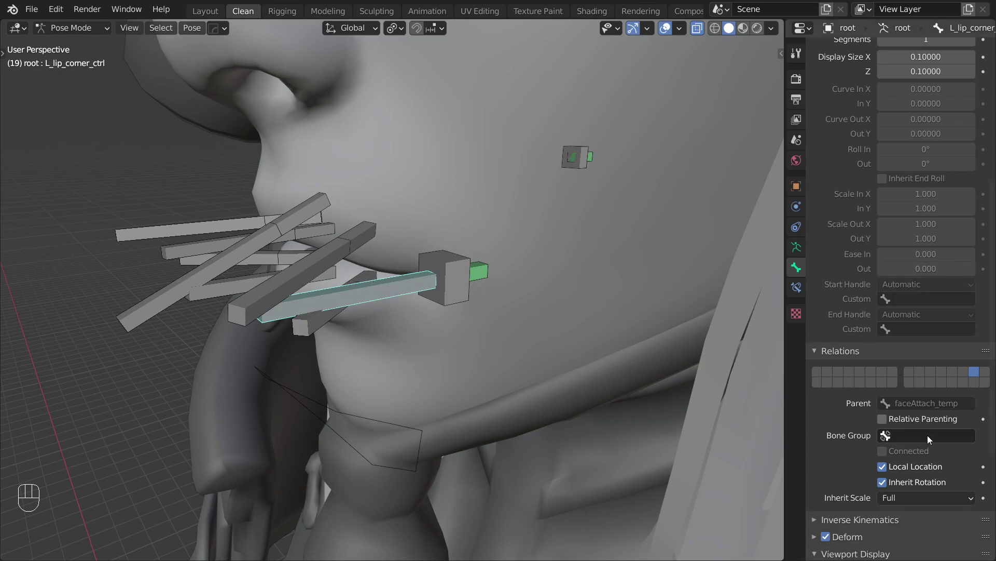
scroll(929, 434, down, 9)
click(925, 426)
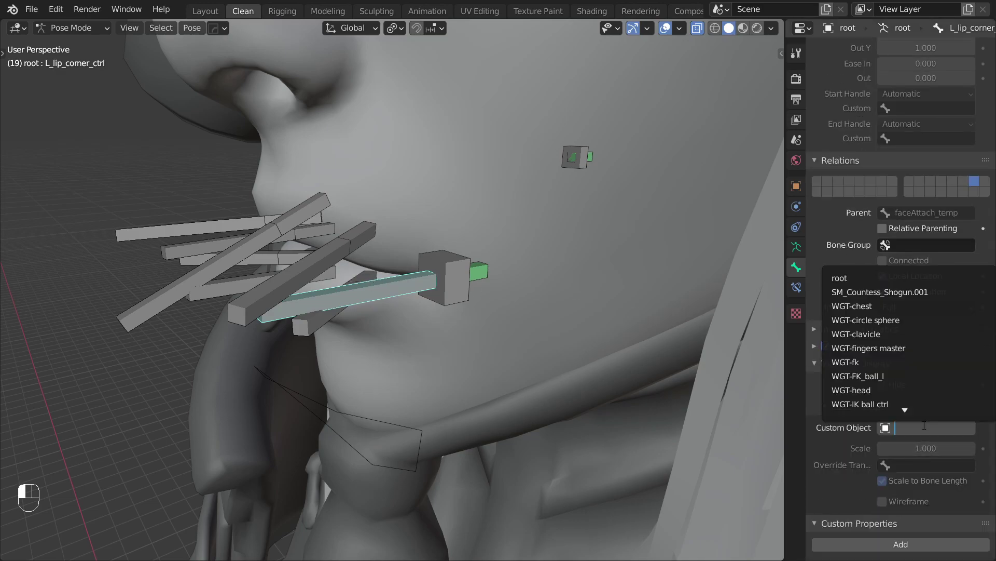
text(lip)
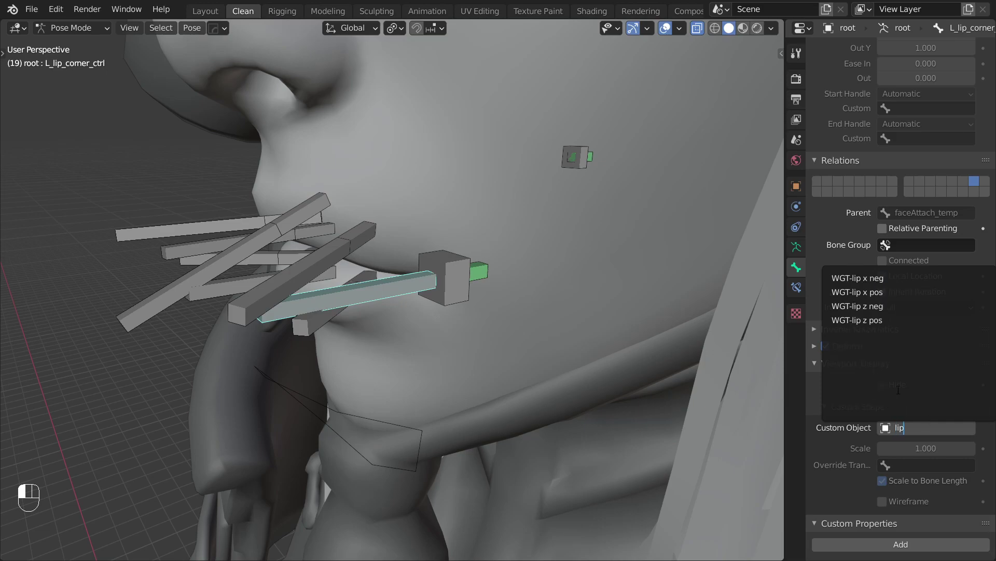
click(883, 292)
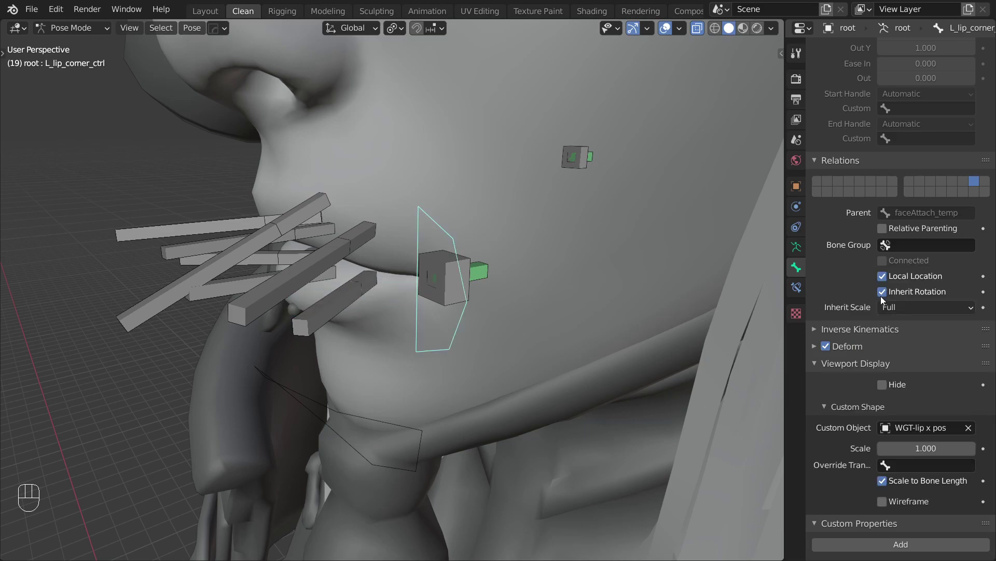
click(898, 478)
middle_drag(538, 362, 665, 280)
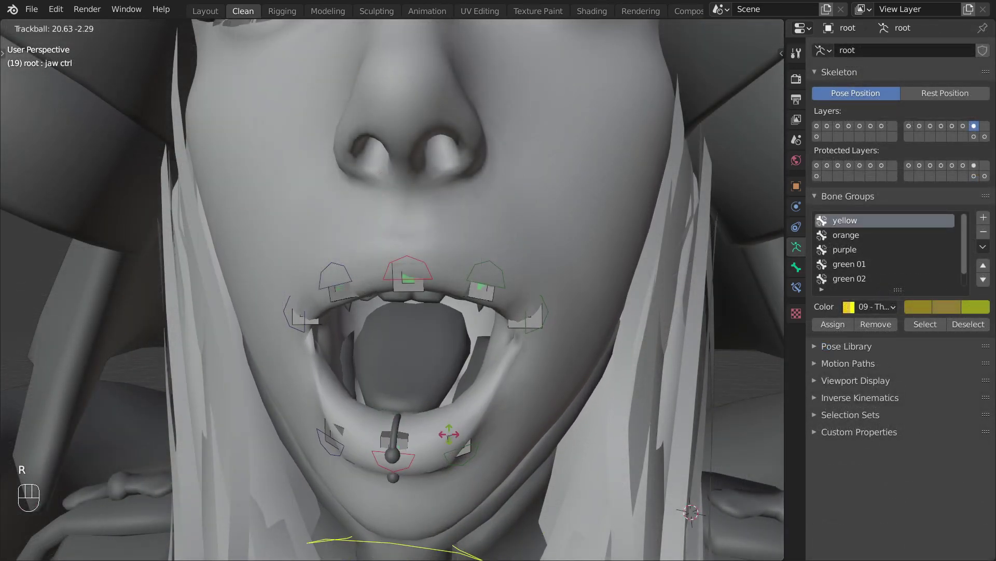
Cancel the jaw rotation and test-move the lip-corner and upper outer lip controls, cancelling each
key(Escape)
click(540, 317)
key(g)
right_click(502, 271)
click(502, 272)
key(g)
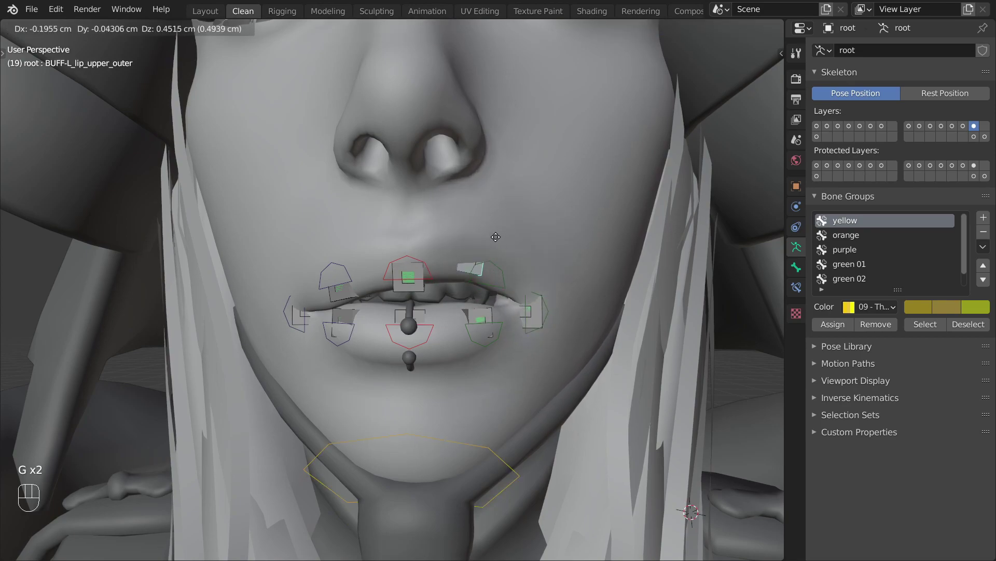
right_click(476, 265)
Test-move the lower outer and lower middle lip bones, cancelling each move
click(468, 331)
key(g)
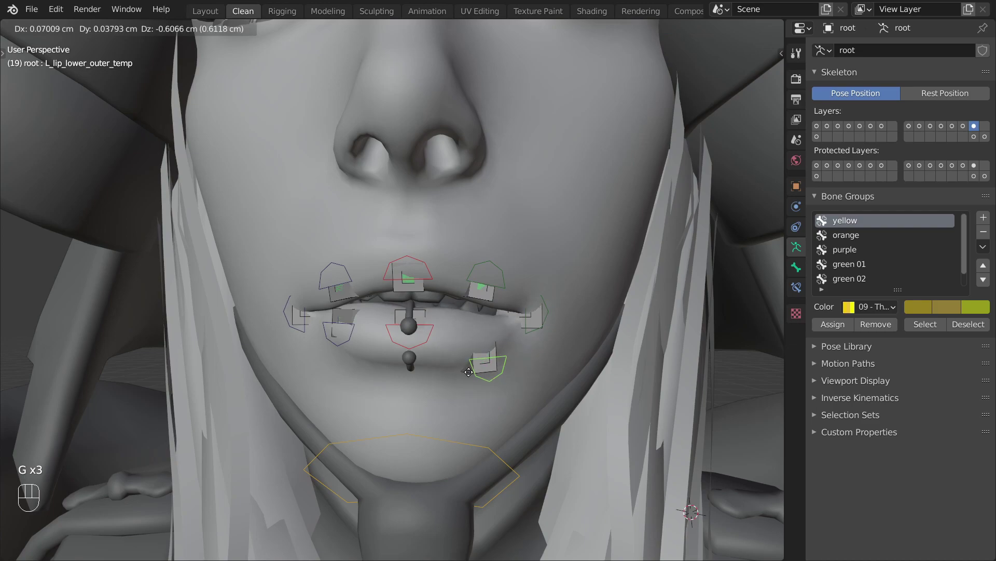
right_click(432, 346)
click(431, 347)
key(g)
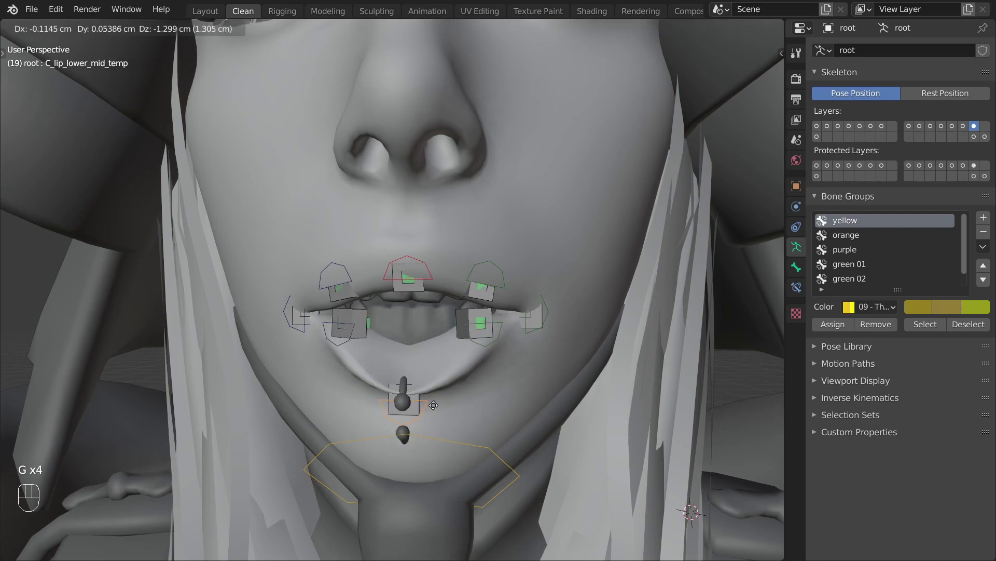
right_click(430, 374)
Rotate jaw ctrl to open the mouth, then select L_lip_corner_ctrl
scroll(431, 367, down, 3)
click(406, 331)
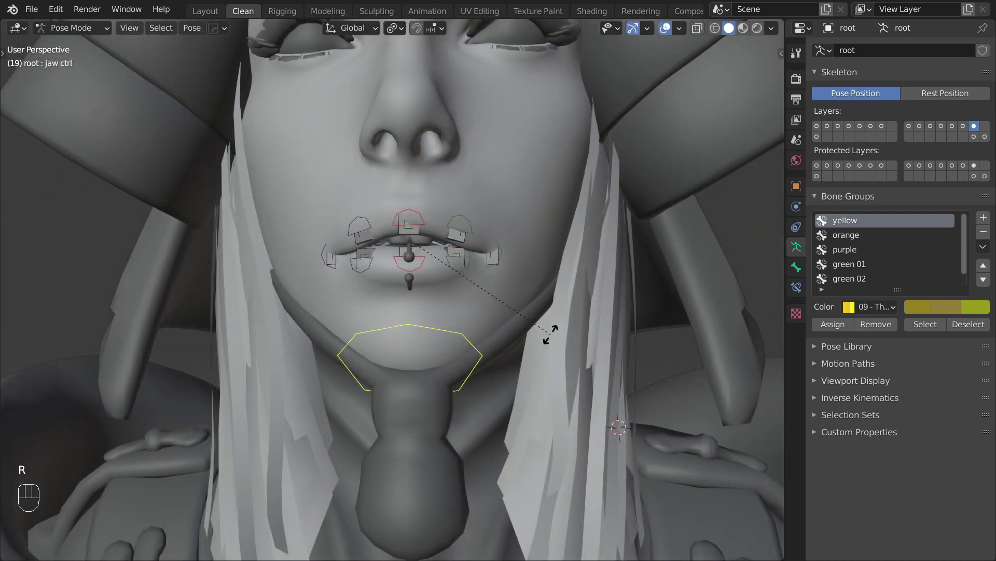
click(471, 311)
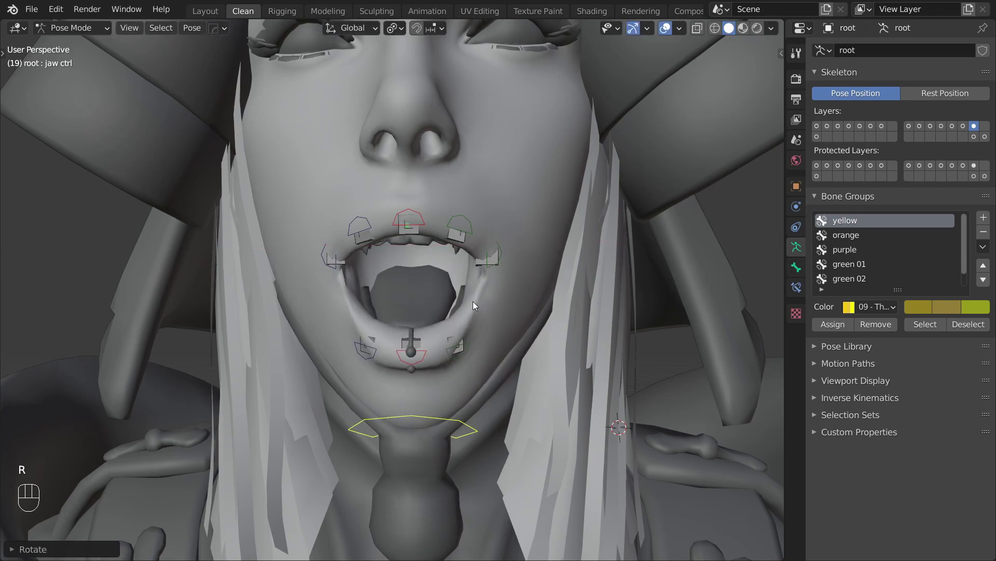
click(503, 255)
Add a jaw-driven Transformation constraint to the left lip corner, with Local Space target and owner
key(ctrl+shift+c)
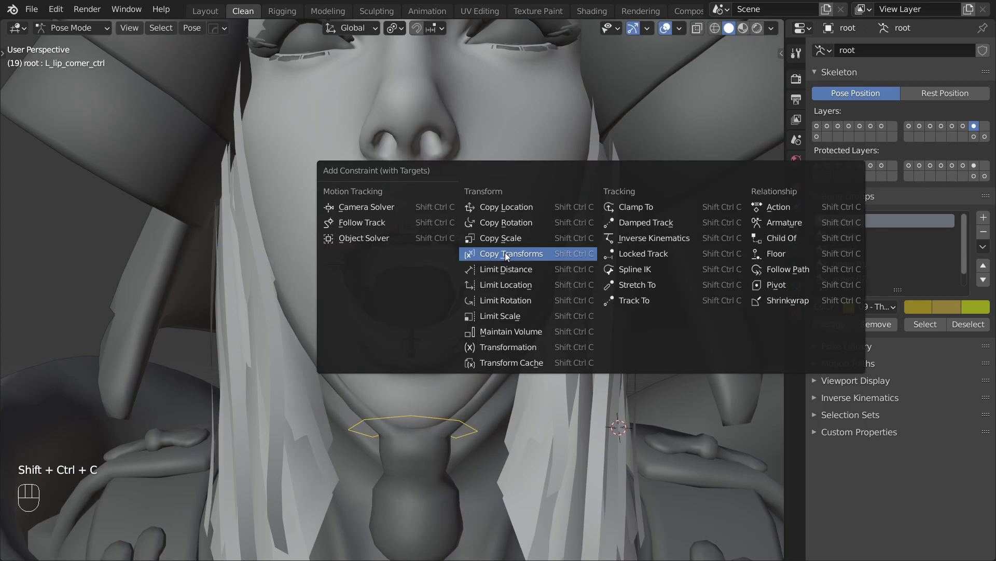
click(521, 345)
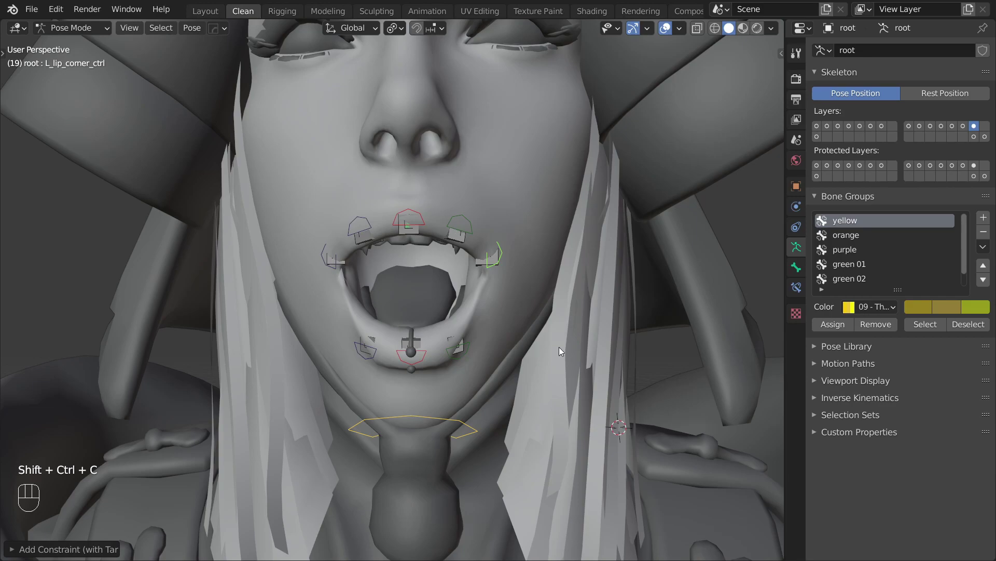
click(797, 287)
click(843, 218)
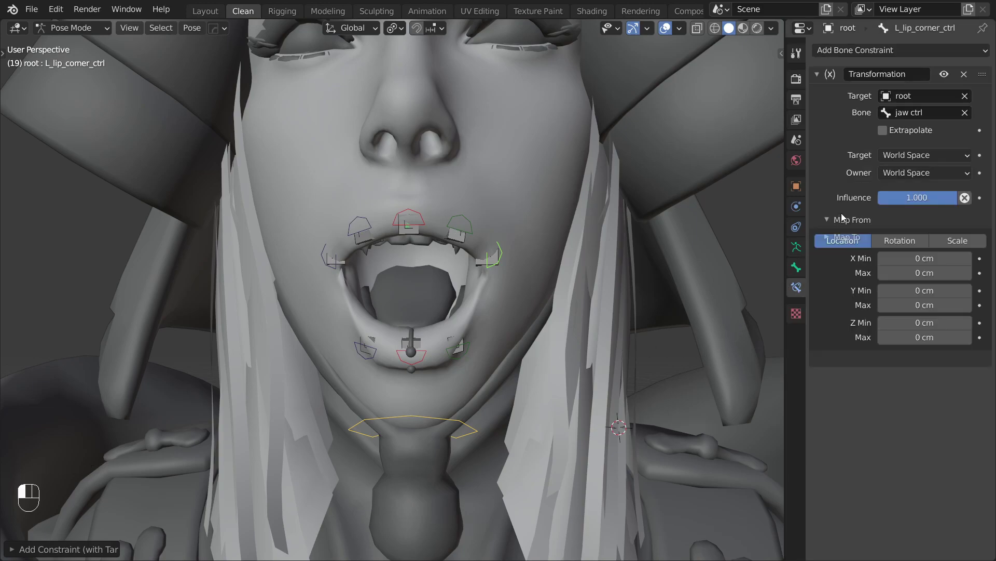
click(828, 358)
click(907, 158)
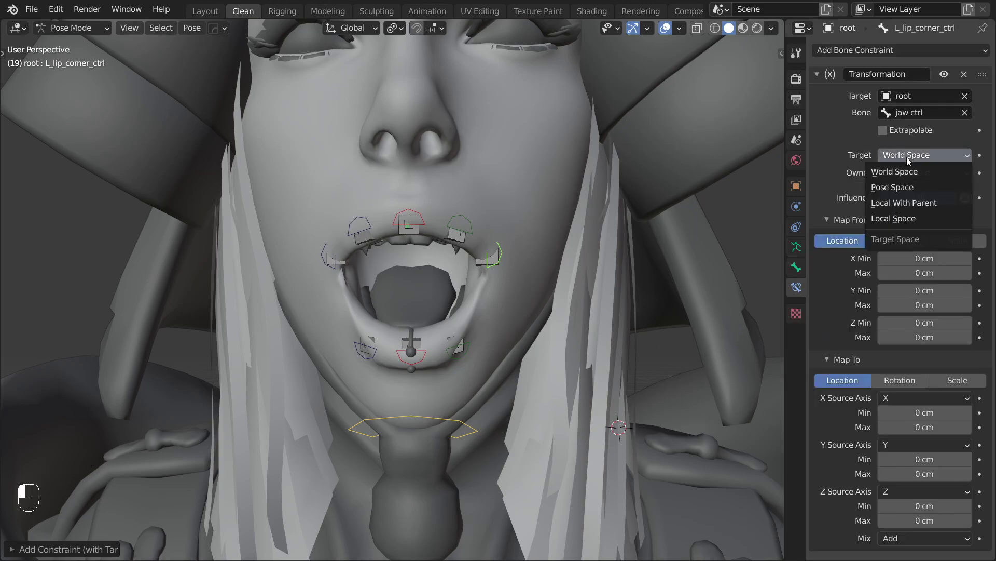
click(902, 218)
click(907, 173)
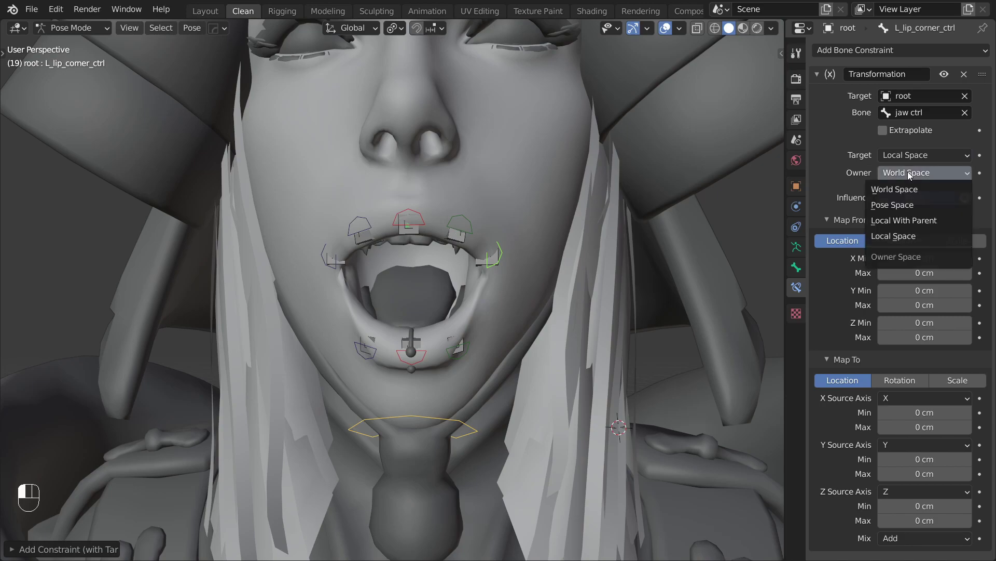
click(897, 236)
Map jaw X rotation 0–90° to location, driving Y and Z from X, X Max −1.94 cm, Z Max 4 cm
click(897, 241)
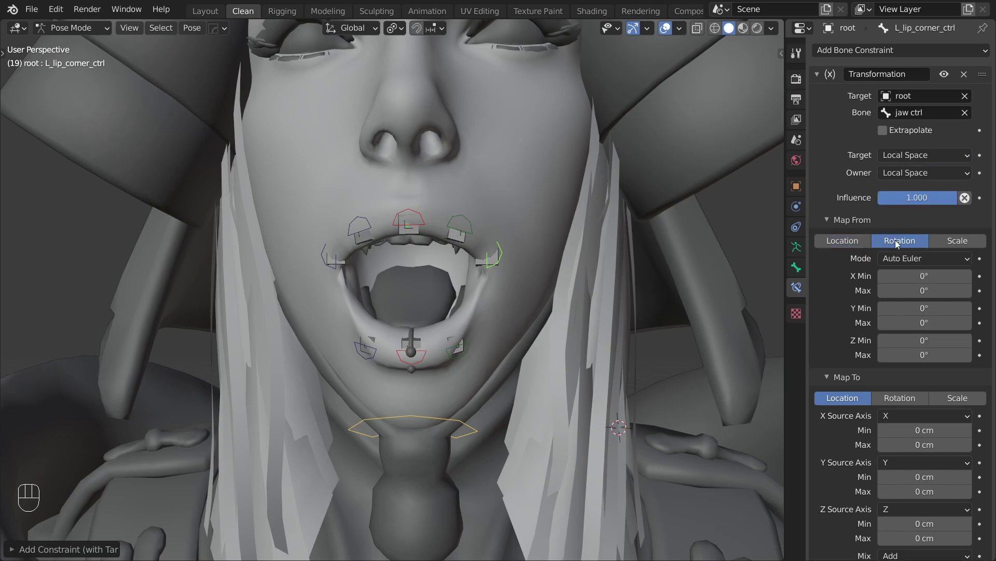
click(928, 291)
key(Return)
scroll(892, 415, down, 1)
click(888, 454)
click(891, 471)
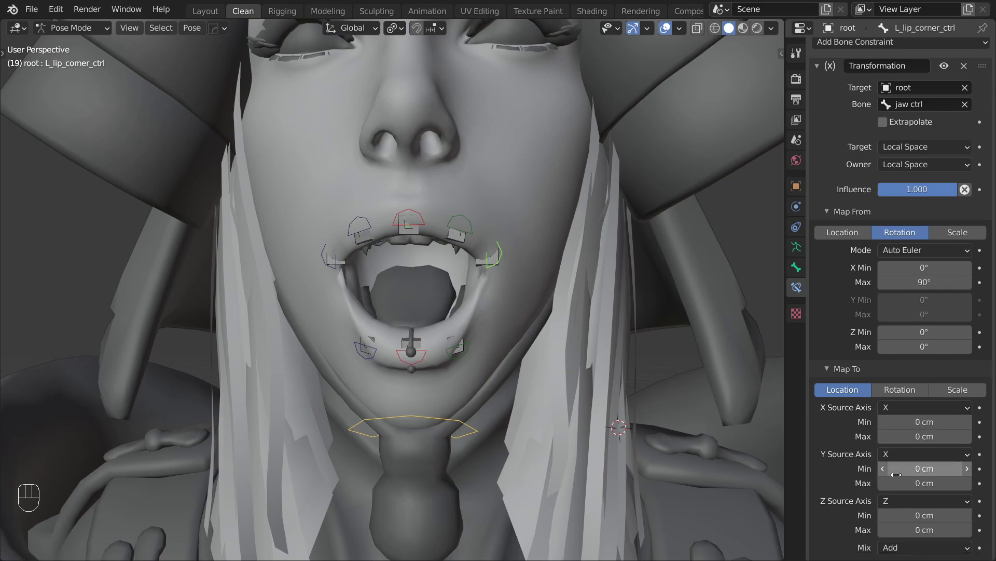
click(897, 501)
click(894, 484)
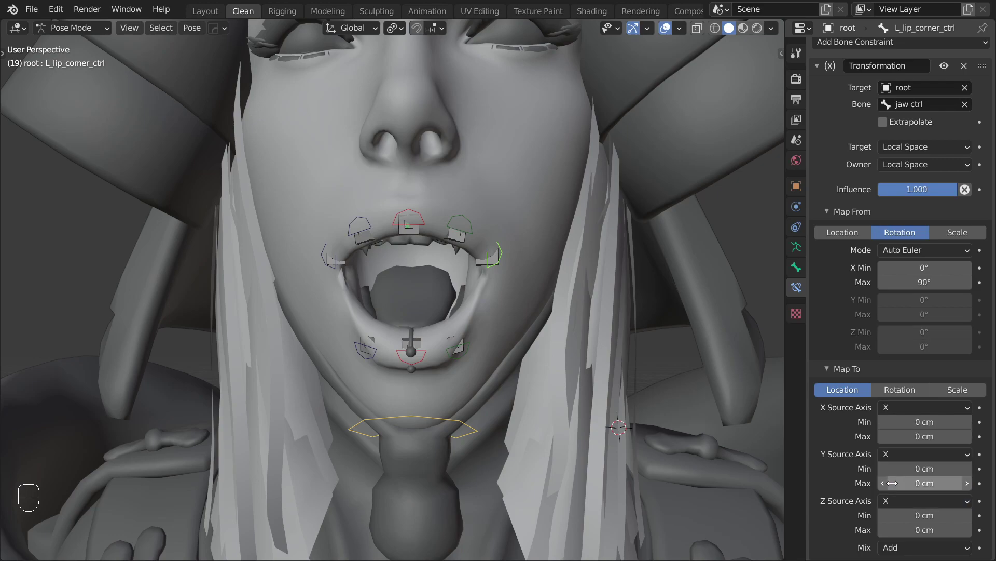
drag(924, 530, 969, 530)
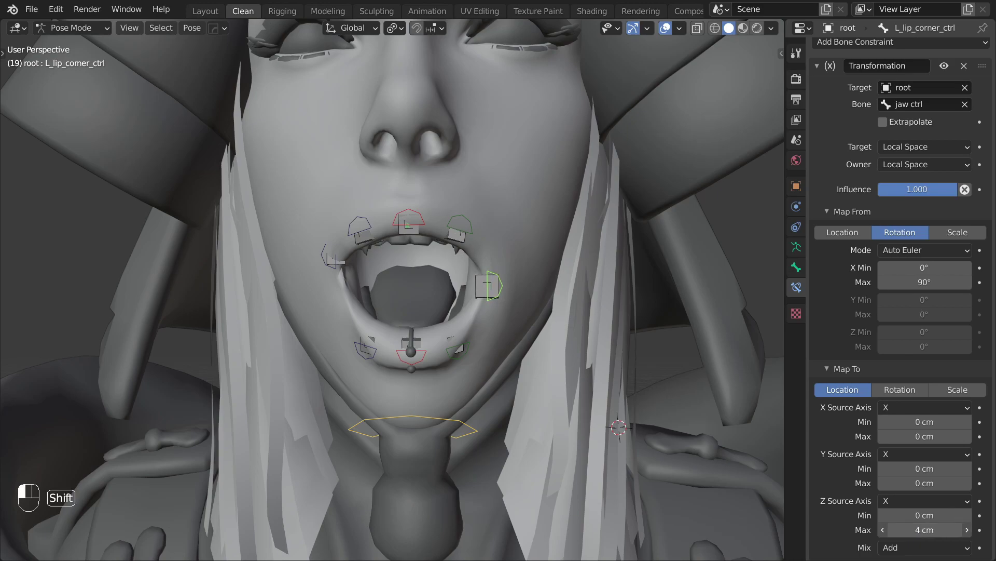
shift+drag(924, 436, 877, 436)
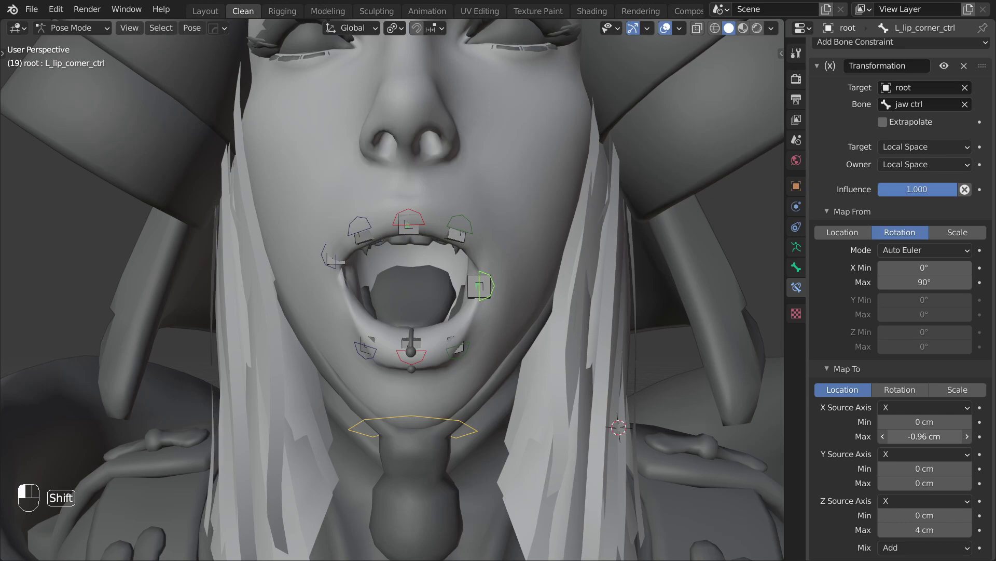
shift+drag(877, 436, 851, 436)
Test by clearing and re-rotating the jaw ctrl open on X, then reselect the left lip corner
click(460, 423)
key(r)
key(x)
right_click(611, 472)
key(alt+r)
key(r)
key(x)
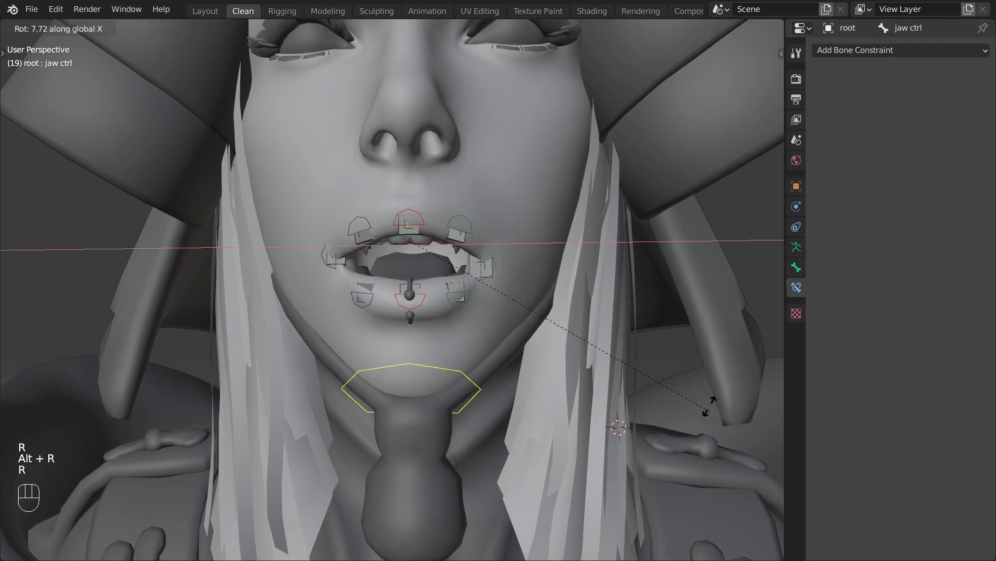
click(692, 328)
click(489, 286)
Copy the left lip corner's bone constraints onto the right lip corner control
key(g)
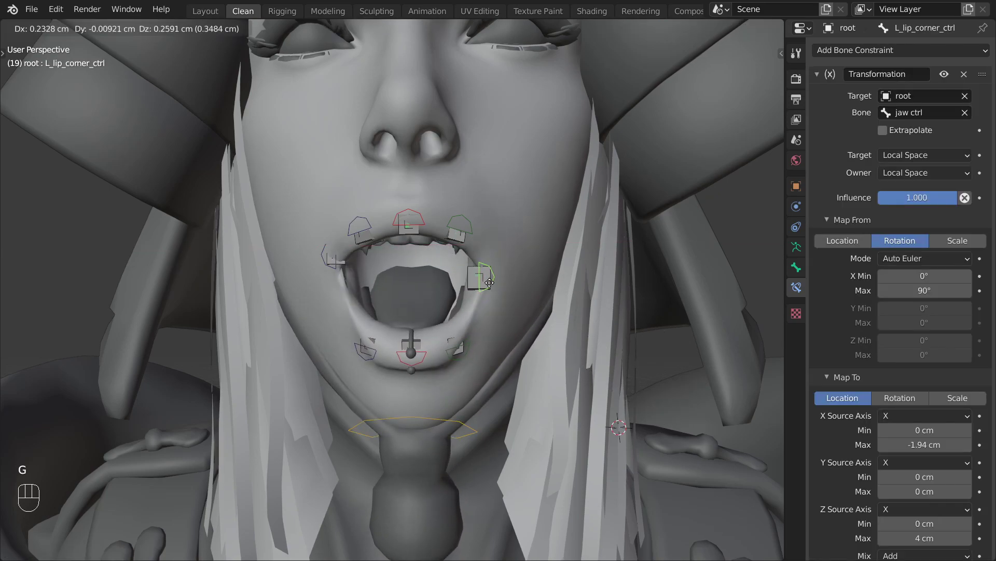
right_click(502, 285)
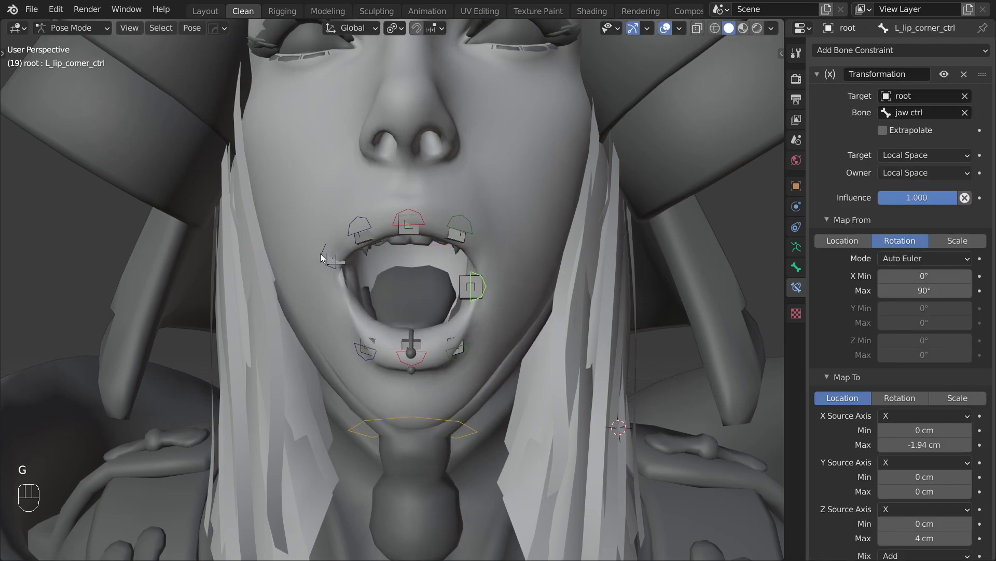
click(322, 258)
shift+click(484, 285)
key(ctrl+c)
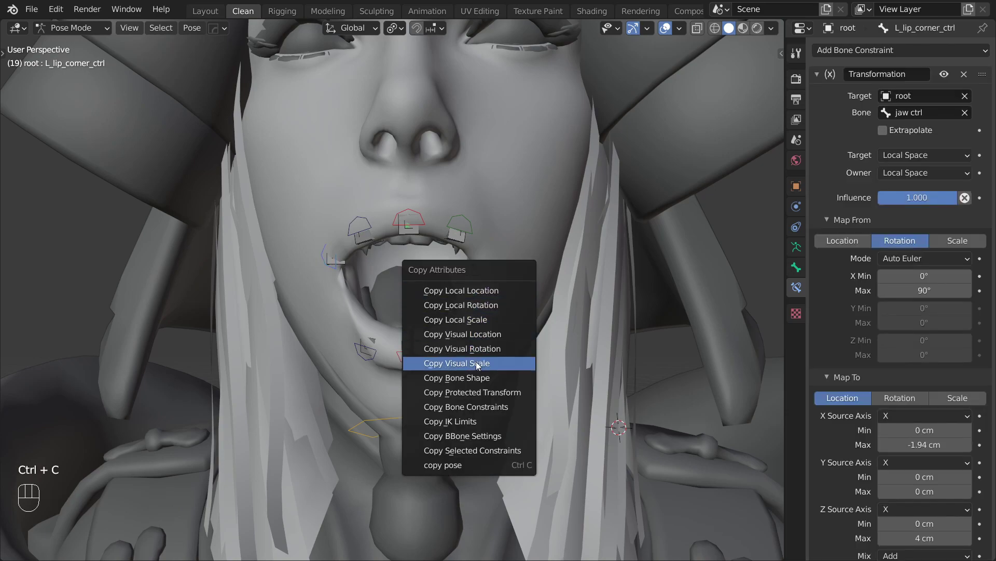
click(477, 406)
Mirror the right corner's Map To X Max to 1.94 cm
click(319, 272)
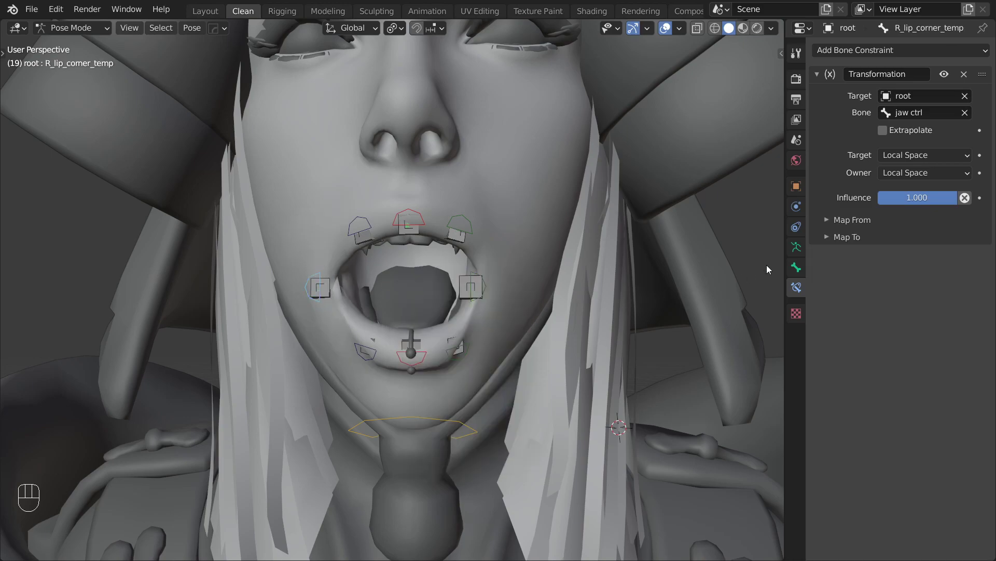
click(856, 239)
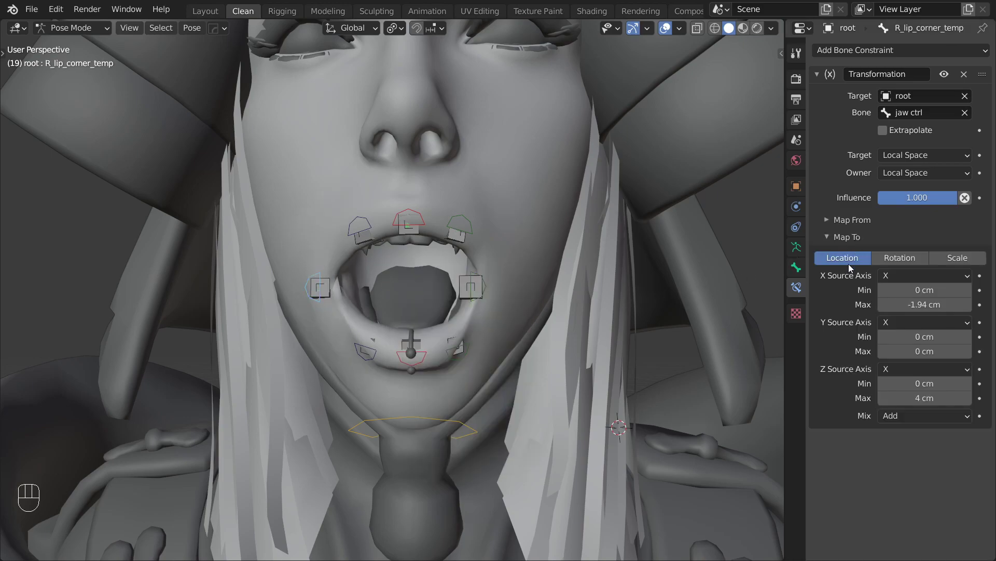
click(902, 308)
drag(885, 305, 878, 333)
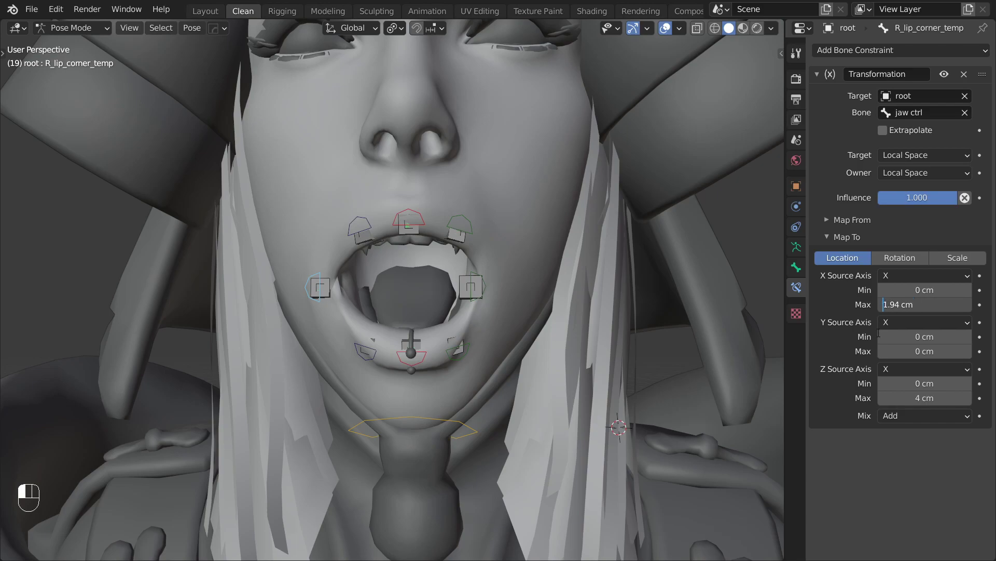
click(878, 335)
Clear the jaw ctrl rotation and rotate it open again to test both corners
click(460, 427)
key(alt+r)
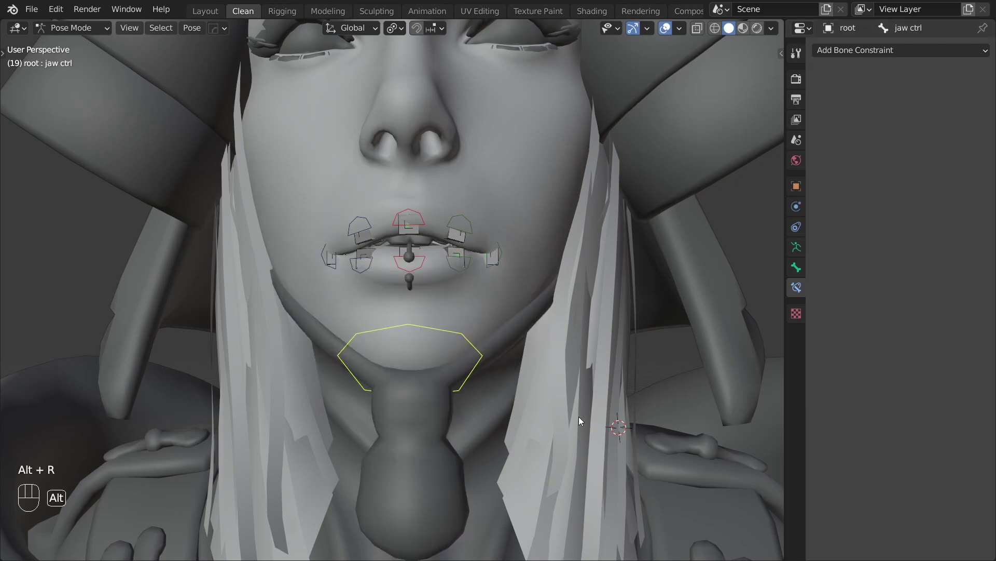
key(r)
key(x)
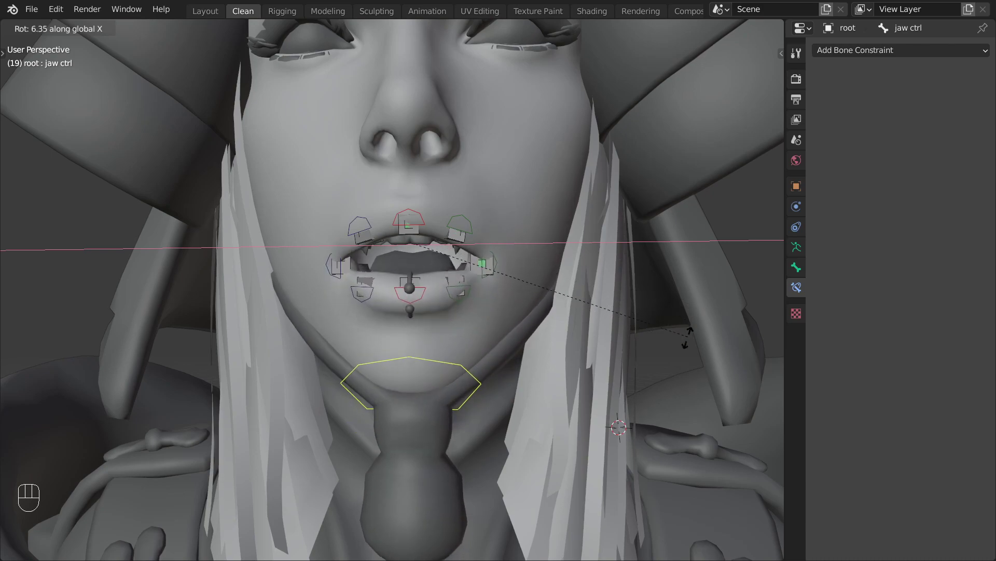
right_click(671, 338)
key(r)
click(687, 273)
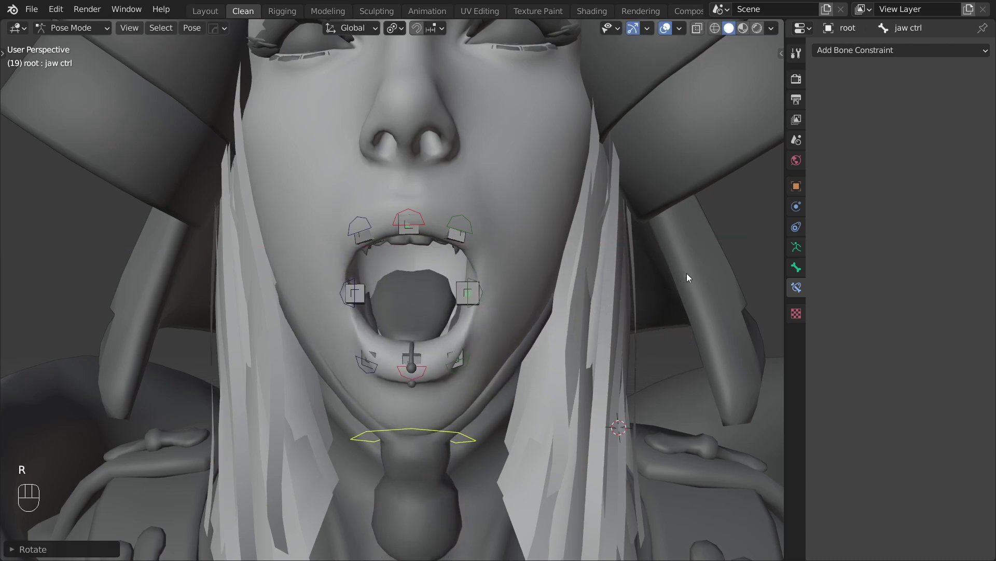
Copy the left lip corner's bone constraints onto the left upper outer lip bone
click(472, 279)
shift+click(472, 221)
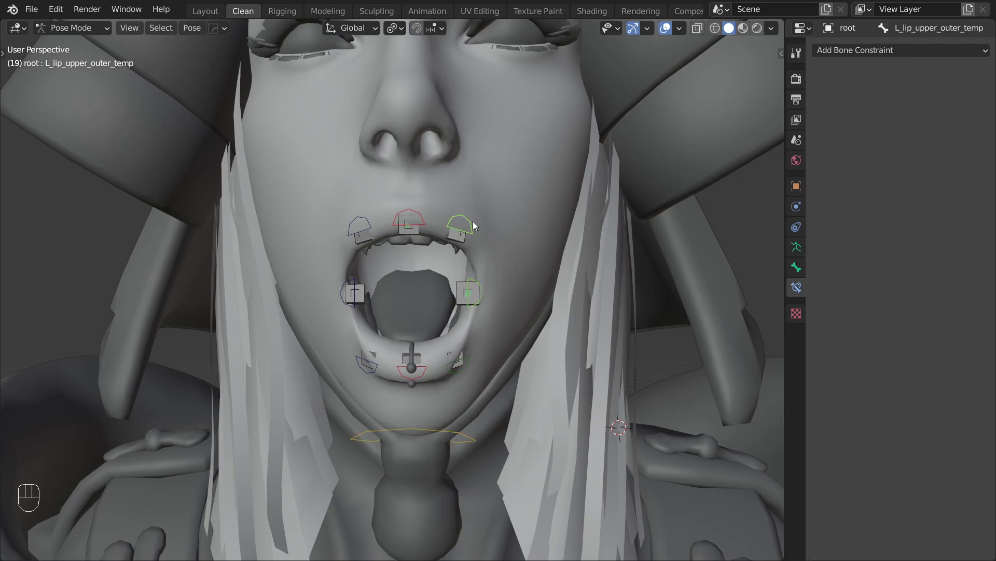
shift+click(476, 276)
key(ctrl+c)
click(475, 277)
Reduce the copied constraint's X Max and Z Max offsets, Z toward 3.42 cm, for the upper lip
click(438, 250)
click(846, 220)
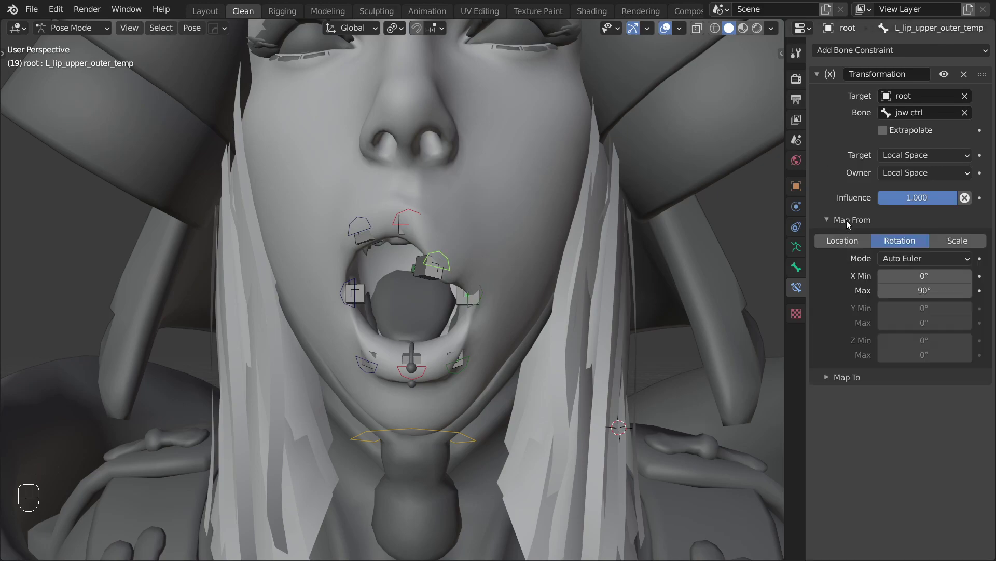
click(832, 377)
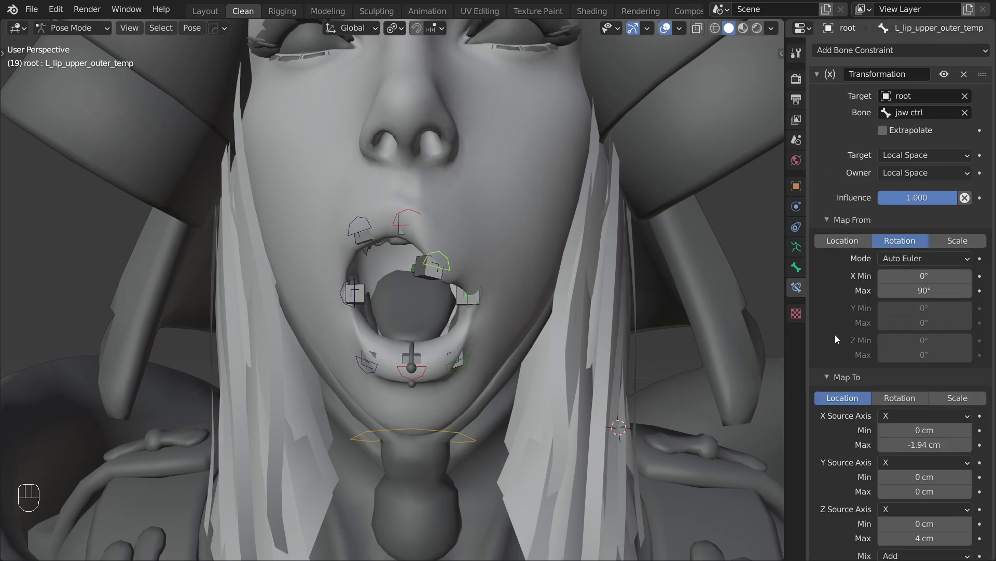
scroll(835, 334, down, 1)
mouse_move(925, 436)
shift+mouse_down()
mouse_move(947, 436)
mouse_move(939, 436)
shift+mouse_up()
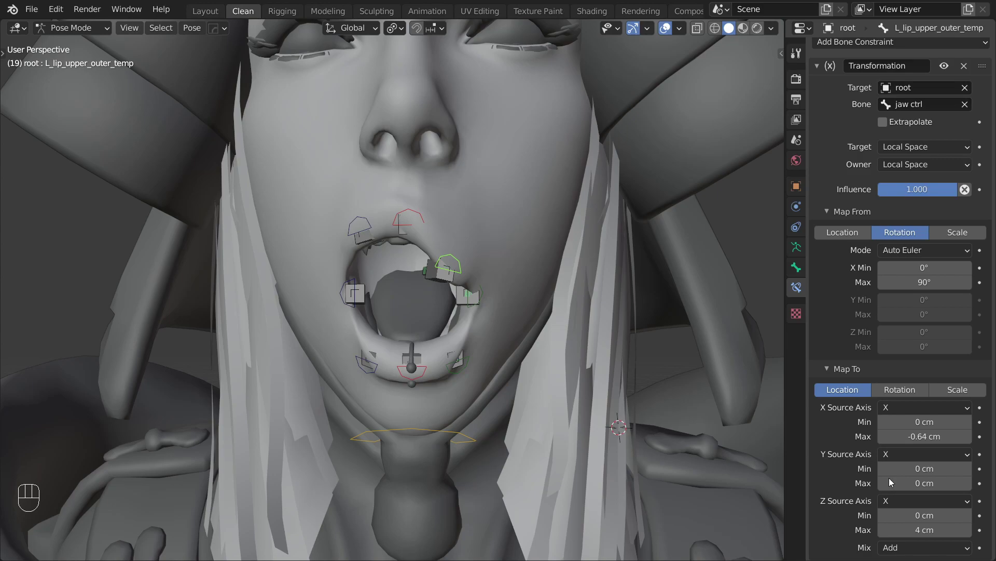
shift+drag(924, 530, 902, 530)
key(ctrl+z)
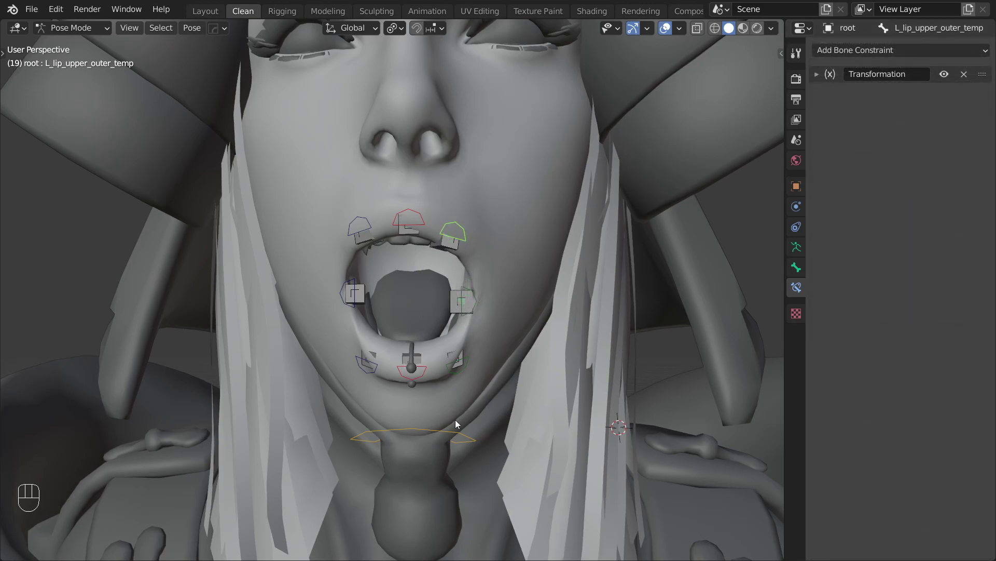
Add a second Transformation constraint with Local Space target and owner spaces
click(472, 367)
shift+click(460, 222)
key(shift+ctrl+c)
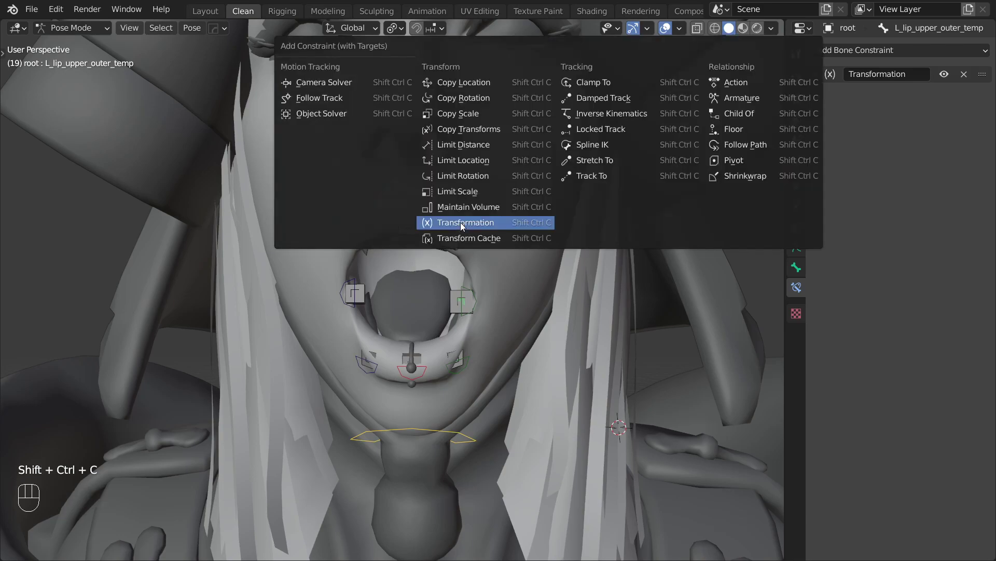
click(460, 222)
click(903, 176)
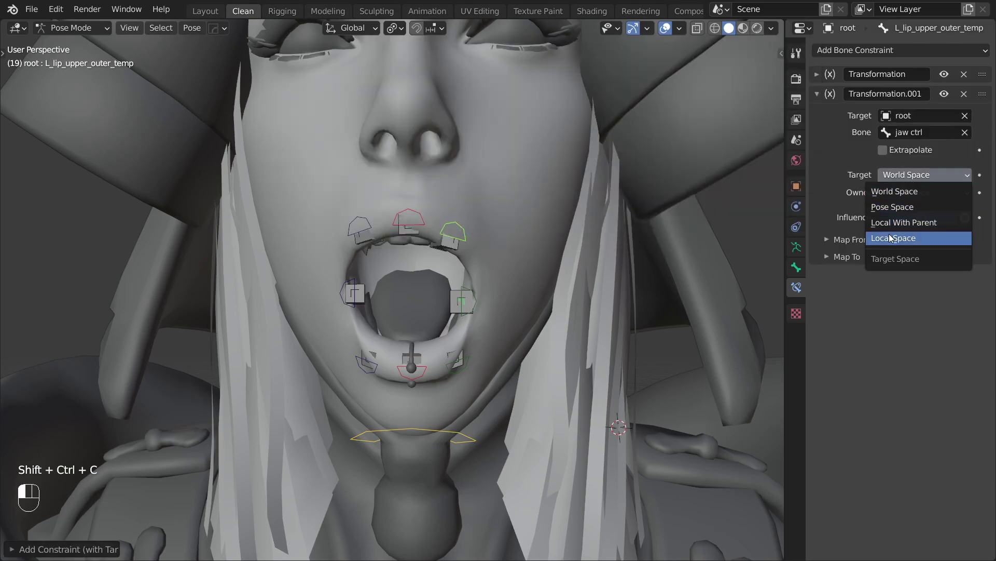
click(891, 237)
click(906, 192)
Map jaw X rotation 0–90° to Y rotation driven from X, with Max −23°
click(889, 256)
drag(848, 257, 853, 240)
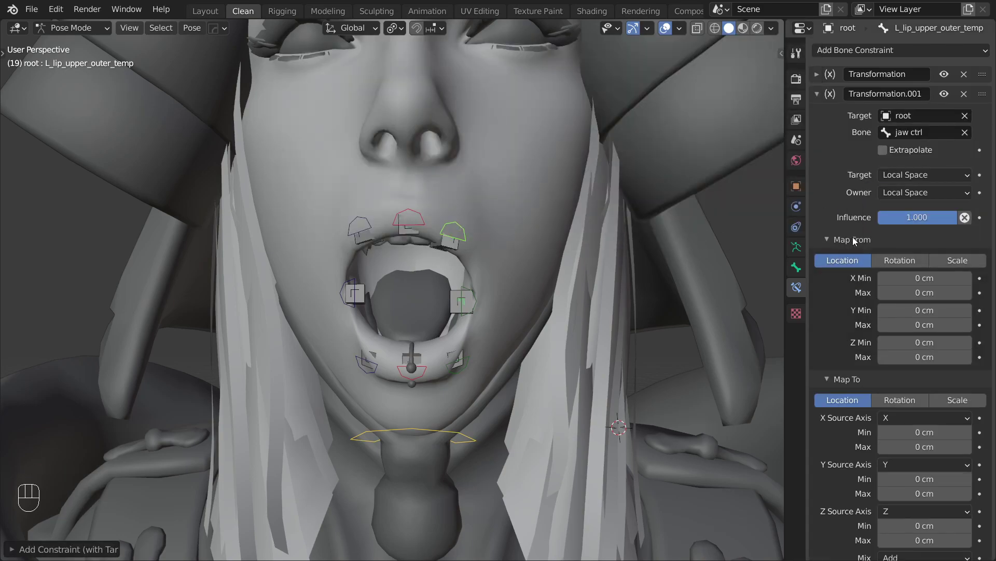
click(908, 259)
click(929, 313)
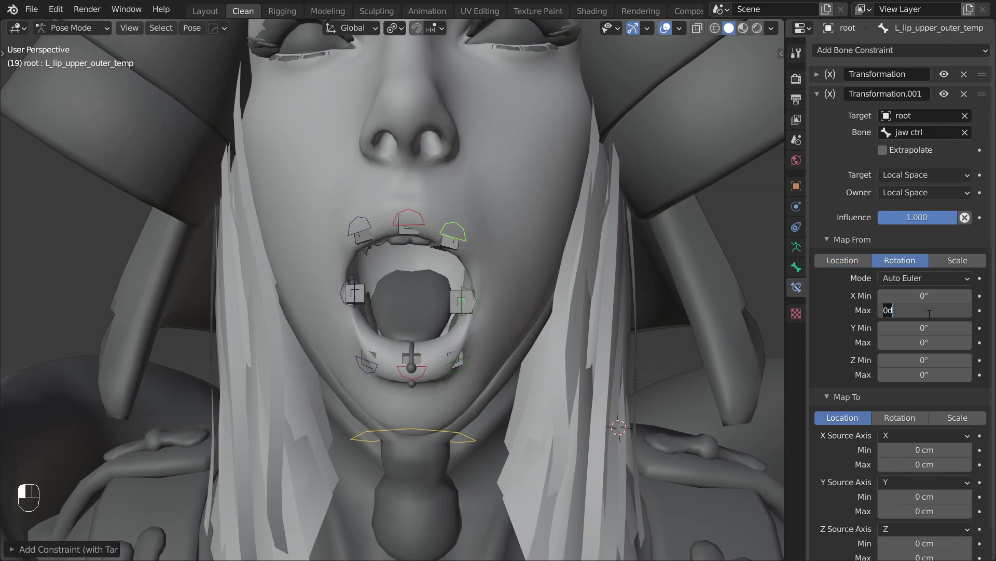
key(Return)
scroll(868, 314, down, 1)
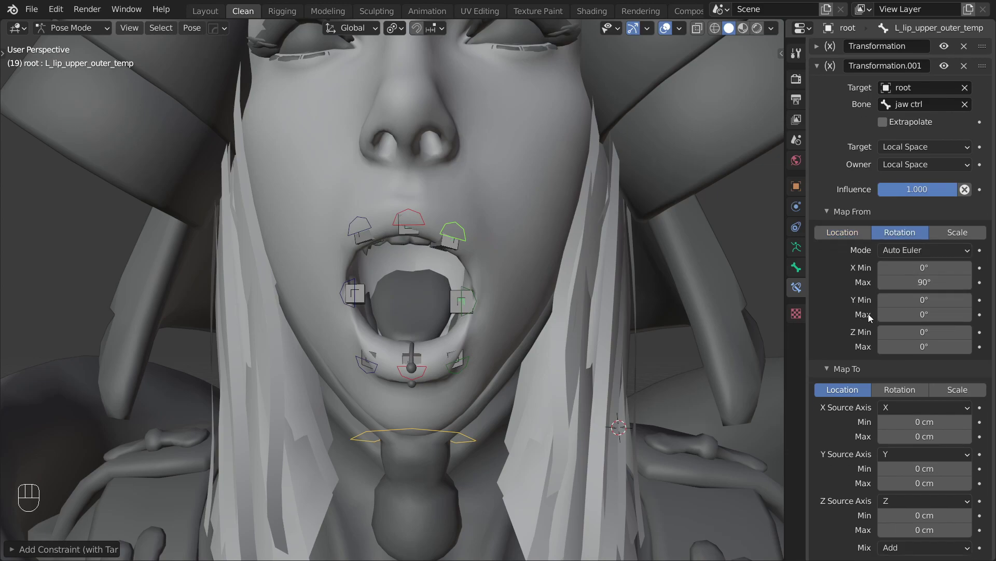
click(905, 389)
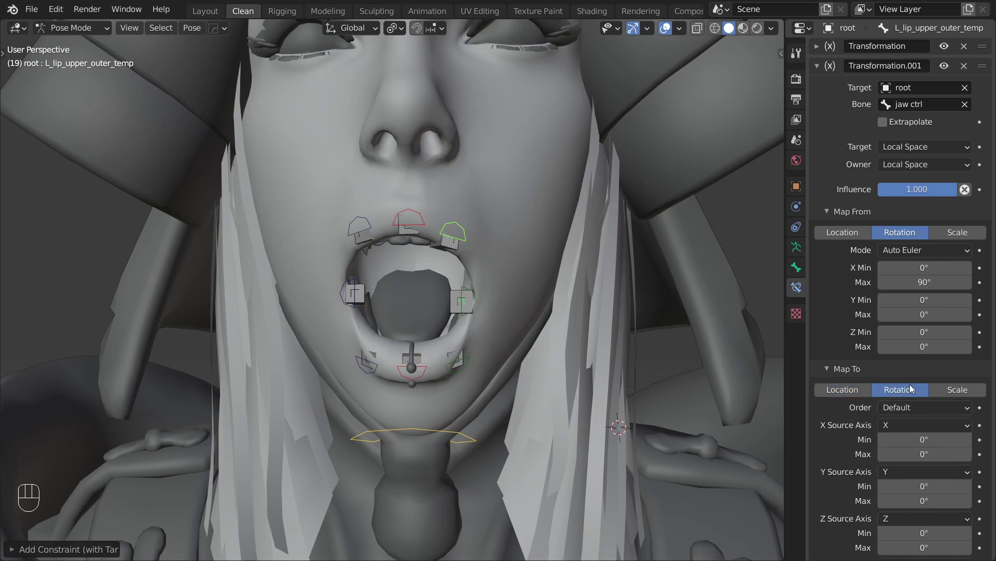
scroll(885, 430, down, 1)
click(895, 454)
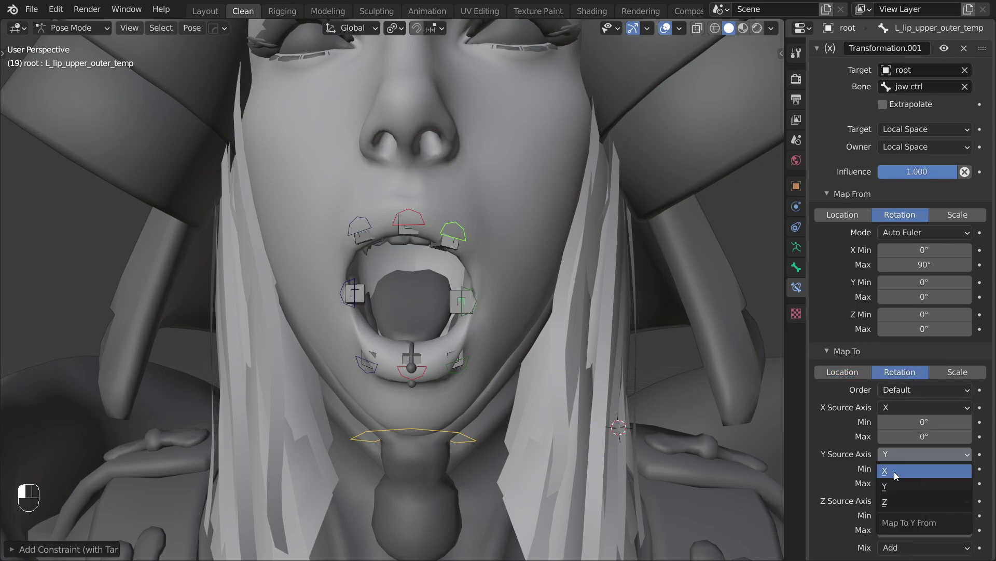
click(894, 471)
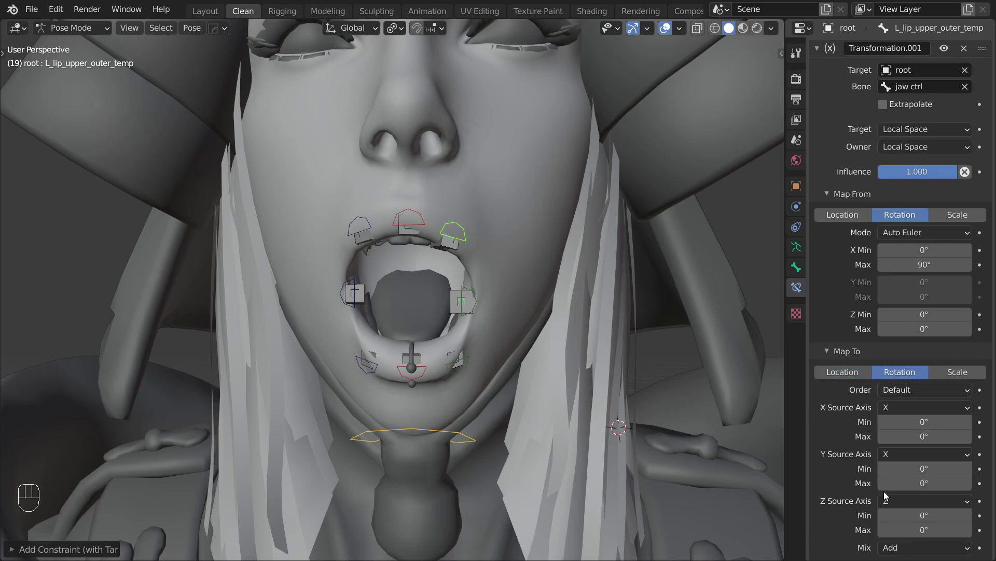
click(903, 483)
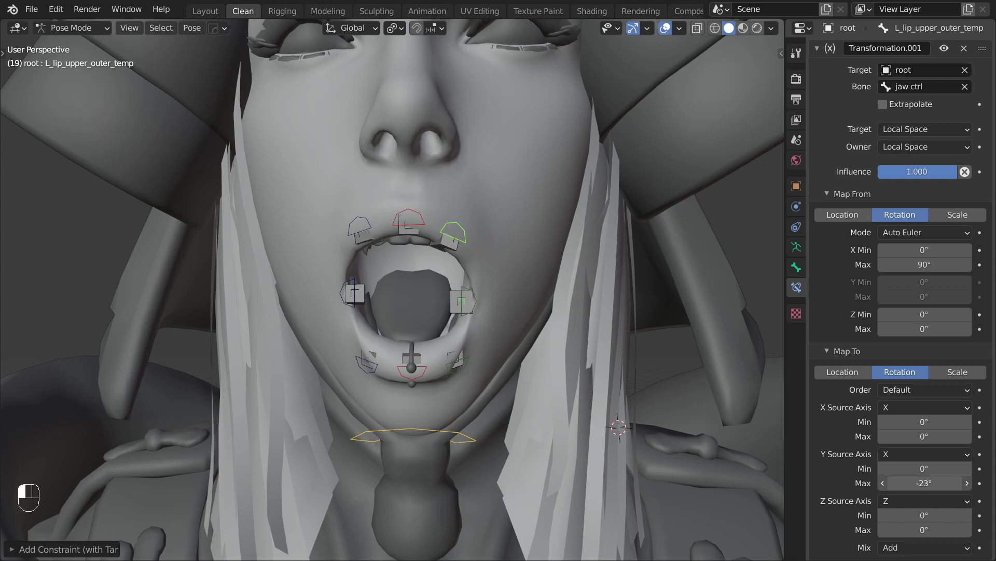
Clear the jaw ctrl's rotation and rotate it open on X
click(464, 432)
key(alt+r)
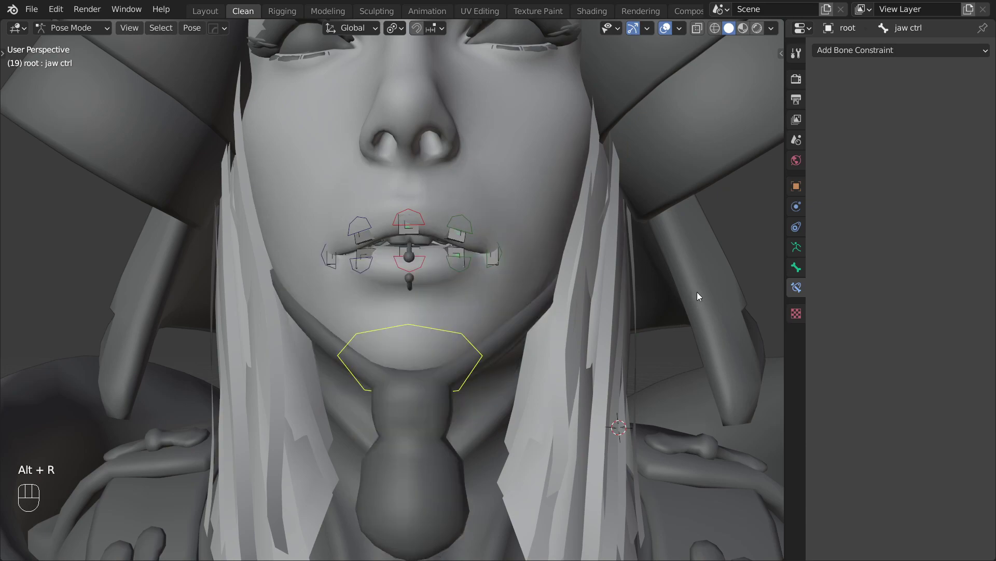
key(r)
key(x)
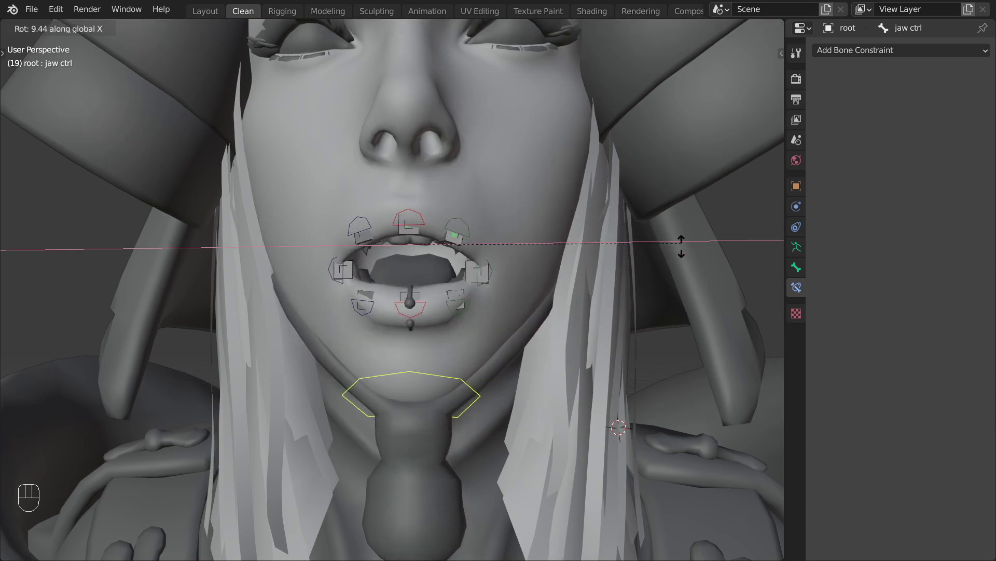
click(639, 181)
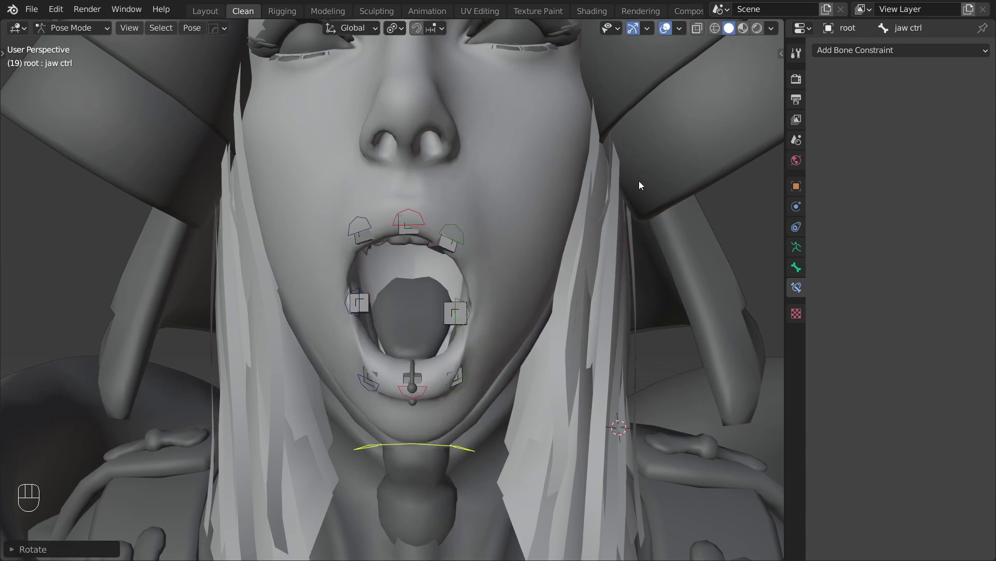
Copy the left upper outer lip's bone constraints onto the right upper outer lip bone
click(372, 214)
shift+click(465, 224)
key(ctrl+c)
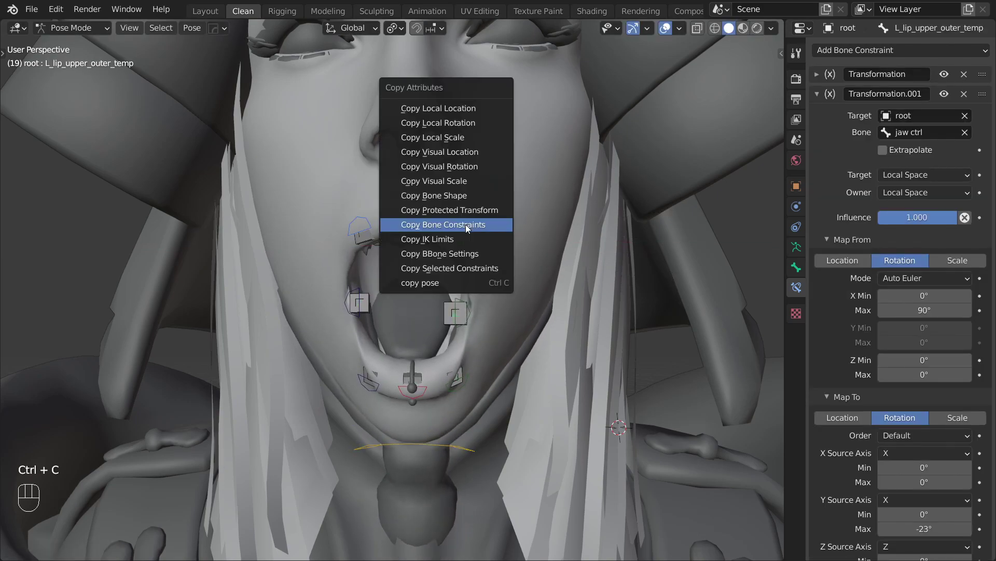
click(466, 225)
click(366, 231)
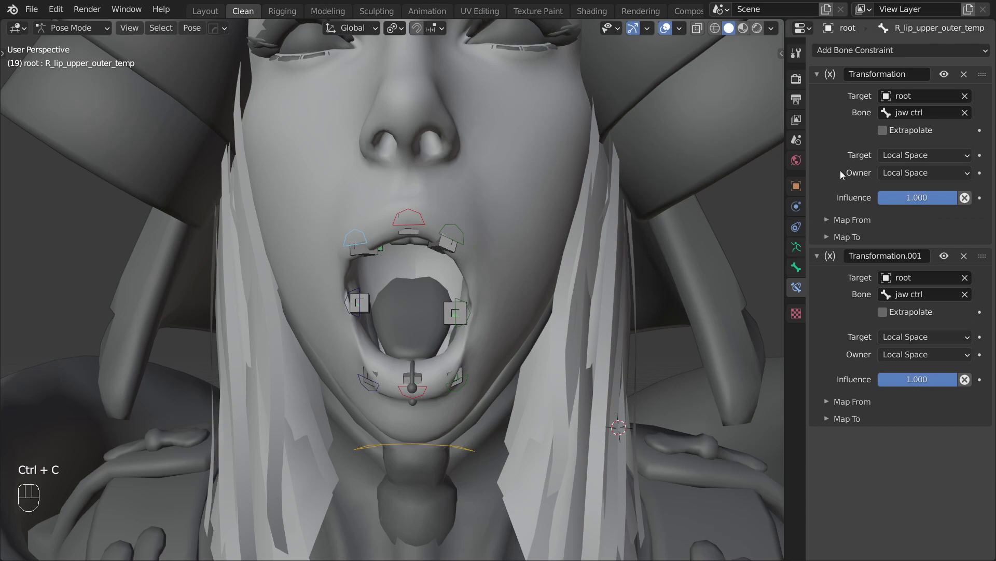
Mirror the X location Max to 0.64 cm and retune the rotation Y Max to 22.6°
click(834, 219)
click(835, 219)
click(838, 236)
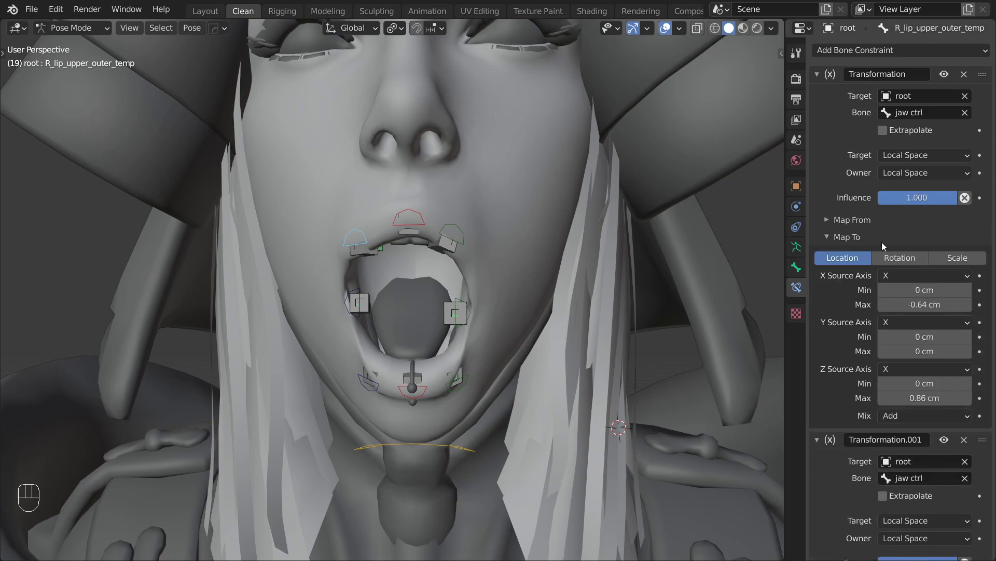
click(906, 305)
click(887, 305)
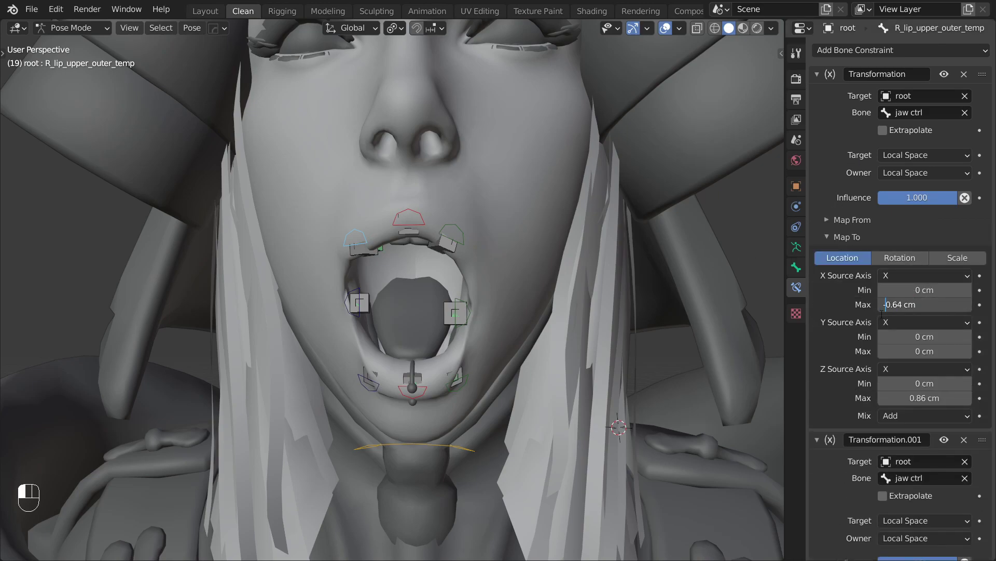
key(Return)
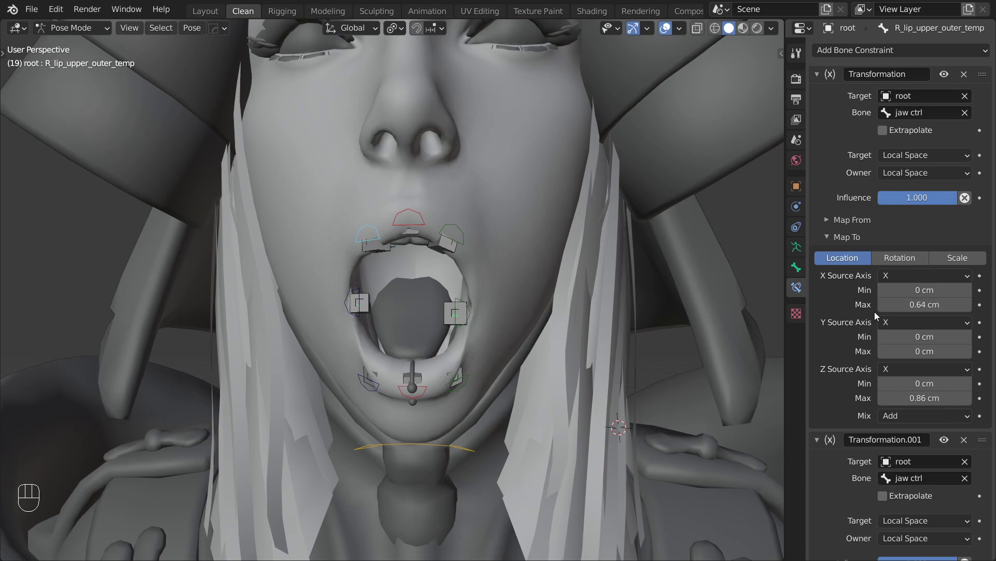
scroll(886, 332, down, 2)
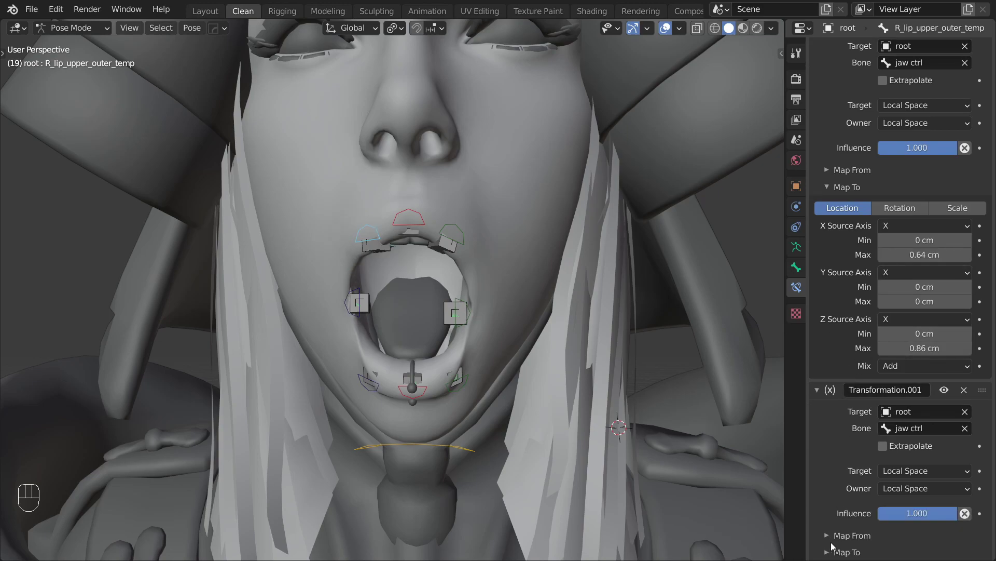
scroll(851, 460, down, 8)
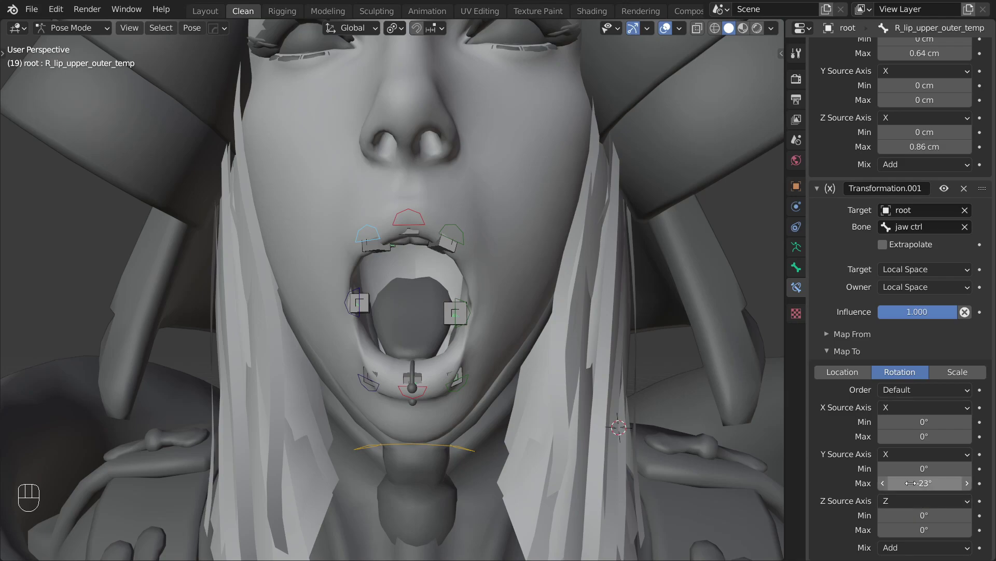
drag(919, 483, 946, 483)
Copy the upper outer lip's bone constraints onto the left lower outer lip bone
shift+click(457, 357)
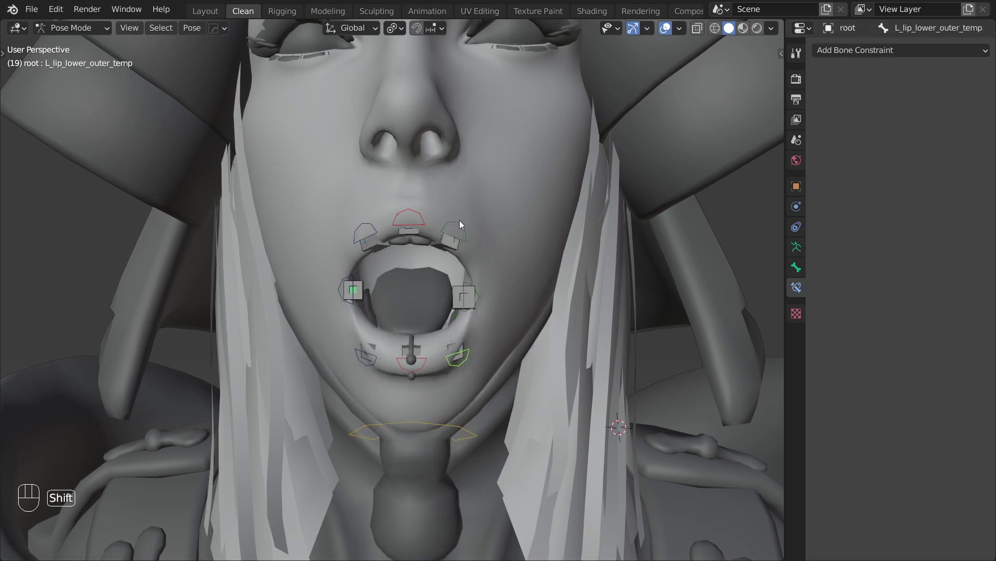
shift+click(461, 225)
key(ctrl+c)
click(466, 224)
shift+click(463, 363)
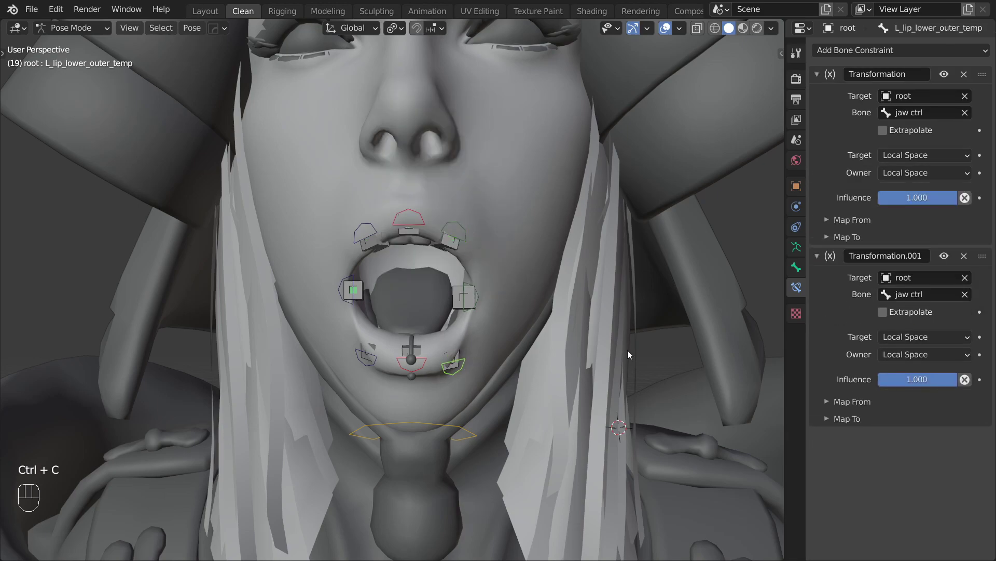
Set the lower lip's Z location Max to −2.54 cm and Y rotation Max to 31.4°
click(838, 237)
scroll(827, 303, down, 3)
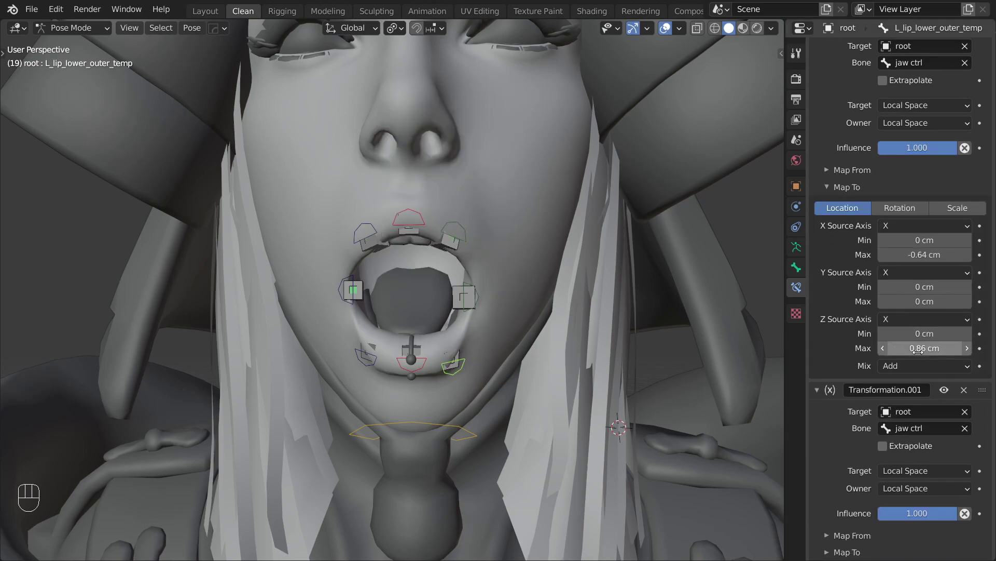
drag(918, 350, 883, 350)
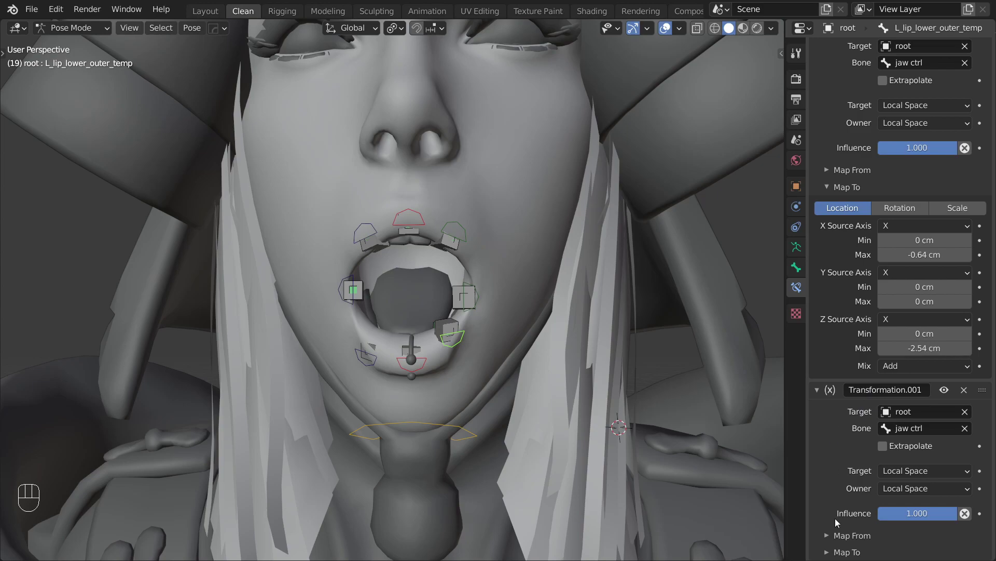
scroll(841, 550, down, 8)
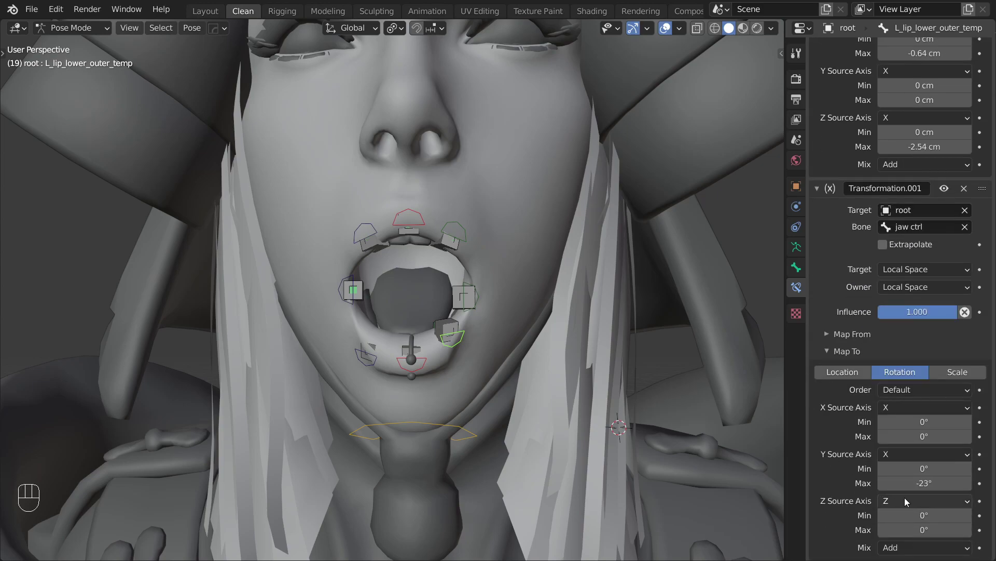
drag(882, 482, 929, 482)
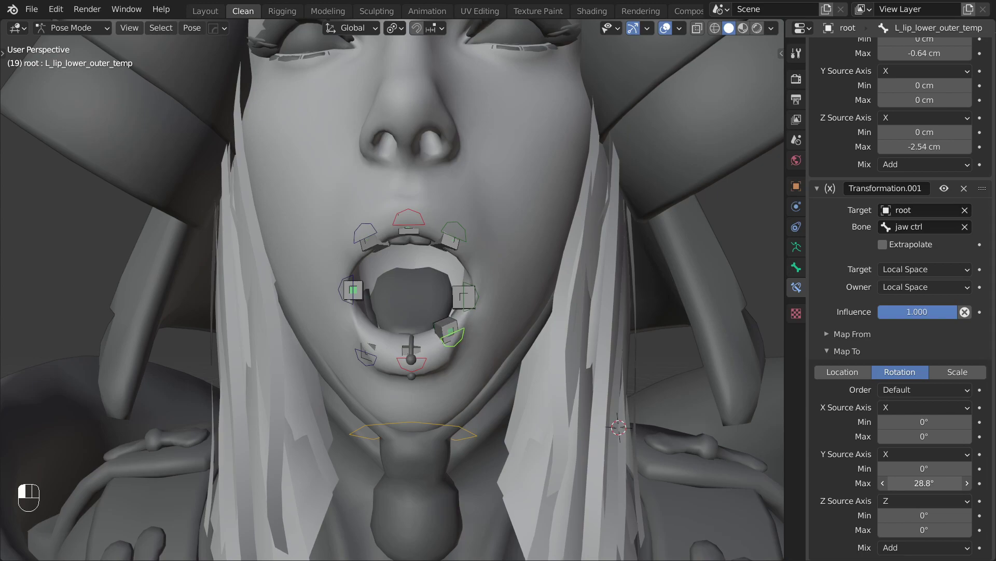
drag(929, 483, 929, 483)
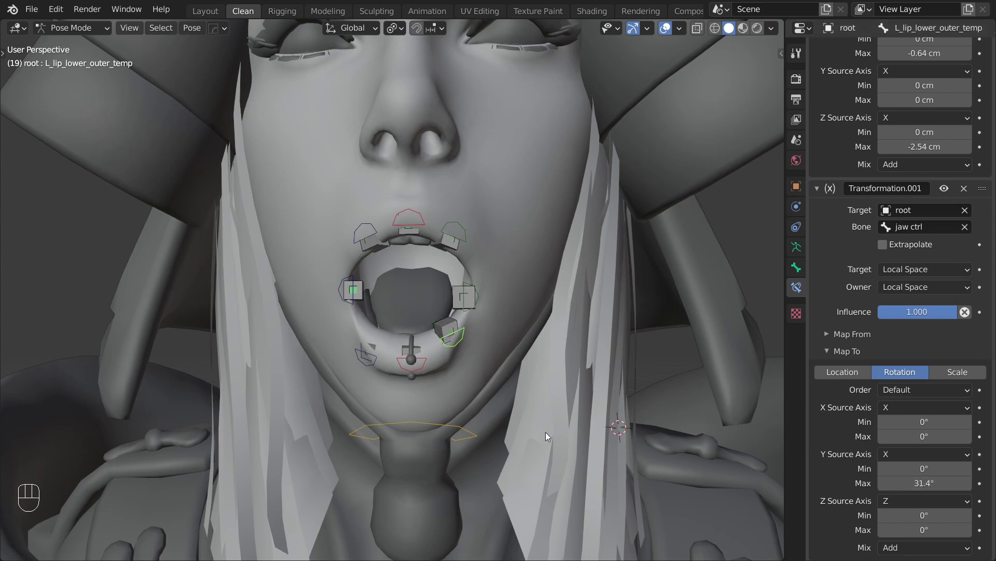
Reset the jaw ctrl's rotation and rotate it open again
click(471, 433)
key(alt+r)
key(r)
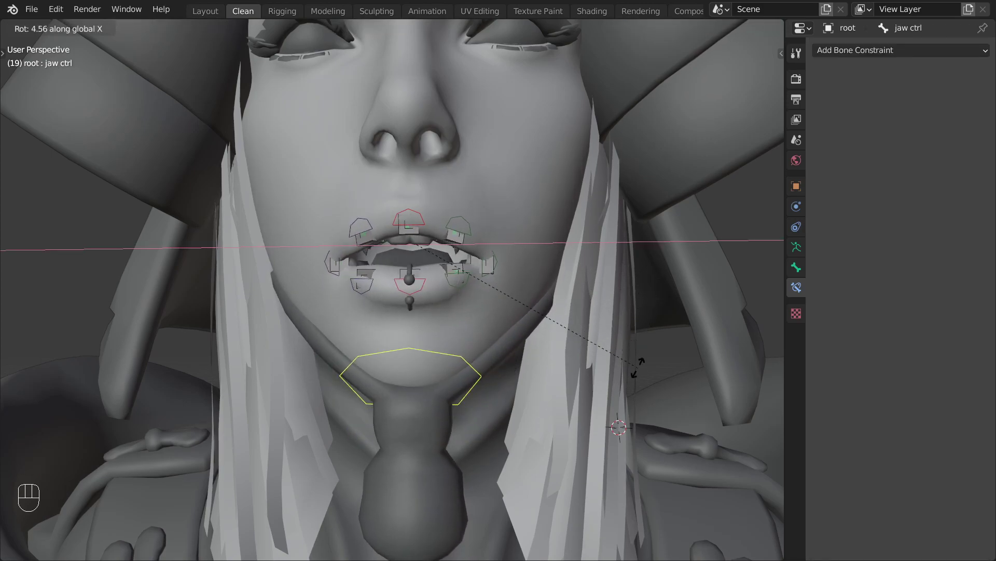
click(359, 357)
Copy the left lower lip's bone constraints onto the right lower outer lip bone
shift+click(449, 344)
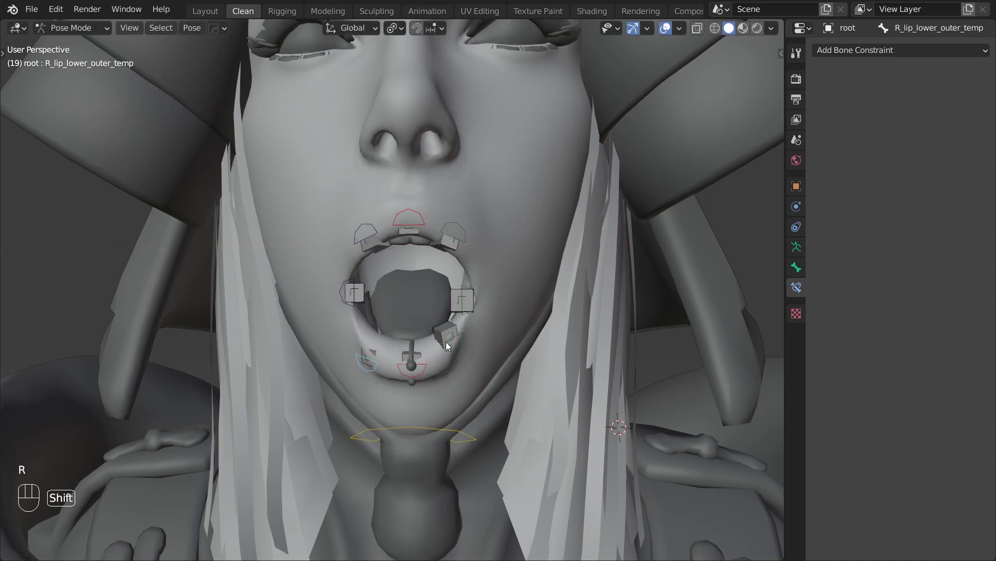
shift+click(465, 338)
key(ctrl+c)
click(465, 338)
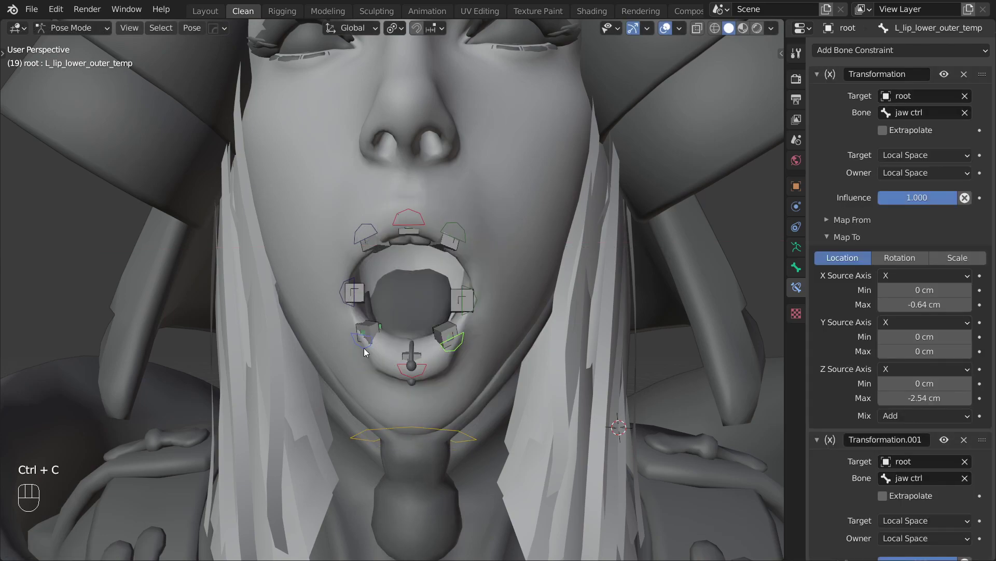
click(365, 351)
Mirror the right lower lip's X location Max to 0.64 cm
click(841, 237)
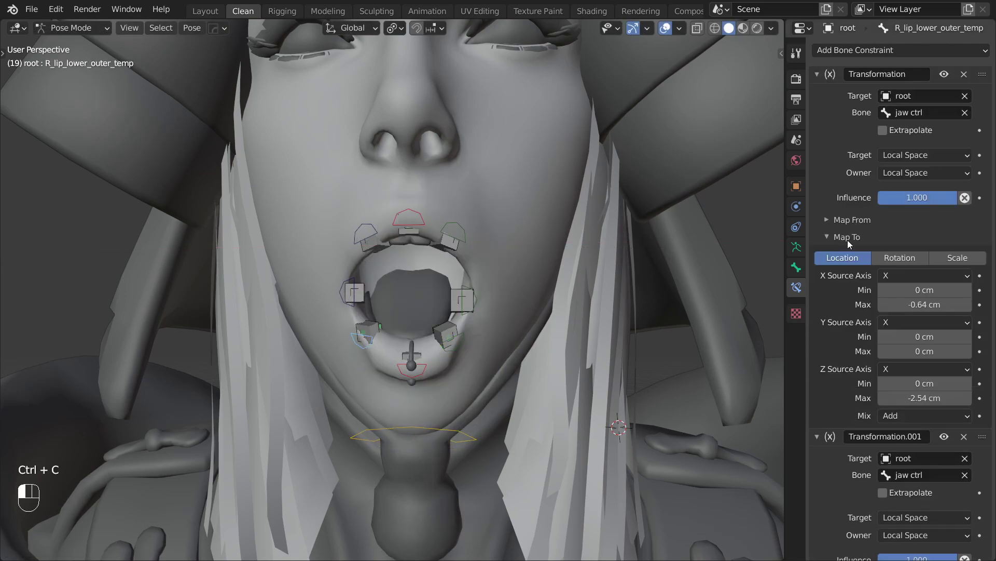
click(896, 298)
key(Delete)
key(Return)
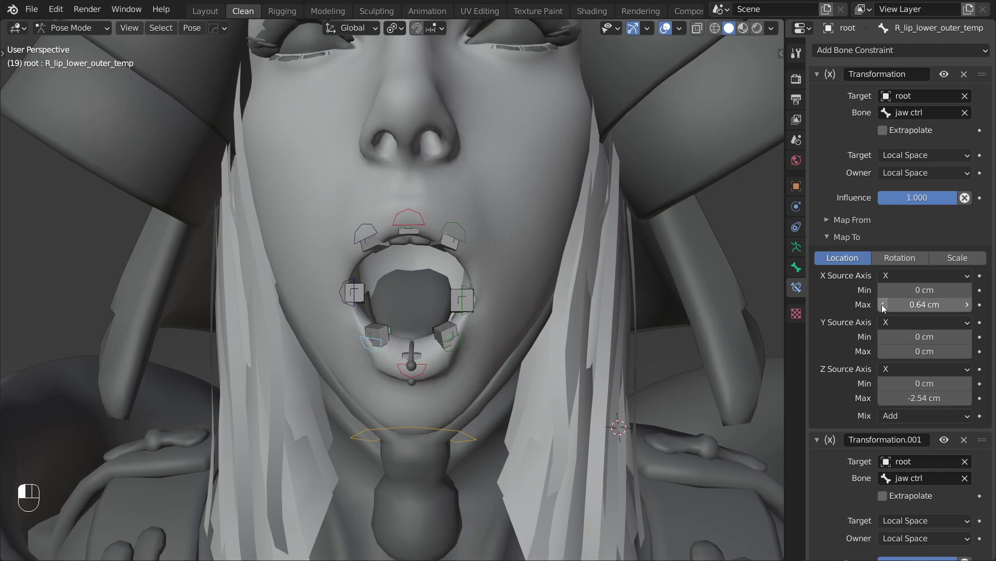
Set the second constraint's Y rotation Max to −31.4°
scroll(881, 307, down, 2)
scroll(864, 538, down, 3)
click(852, 482)
scroll(853, 483, down, 5)
click(900, 371)
click(924, 483)
text(31.4d)
click(881, 483)
text(-)
key(Return)
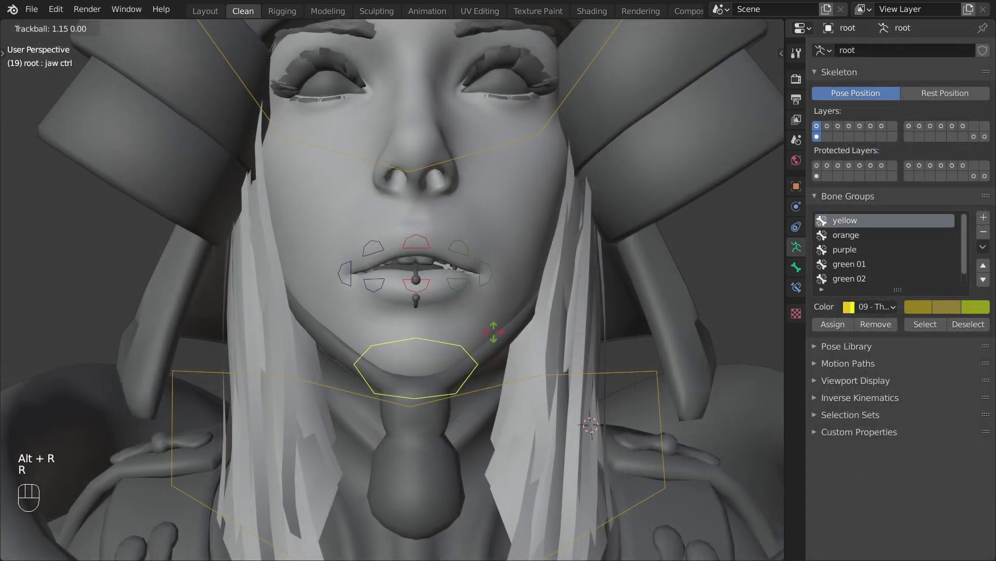
Rotate the jaw open, then nudge the left upper outer lip and lip corner controls to test them
key(x)
click(624, 288)
scroll(521, 286, up, 3)
click(480, 260)
key(g)
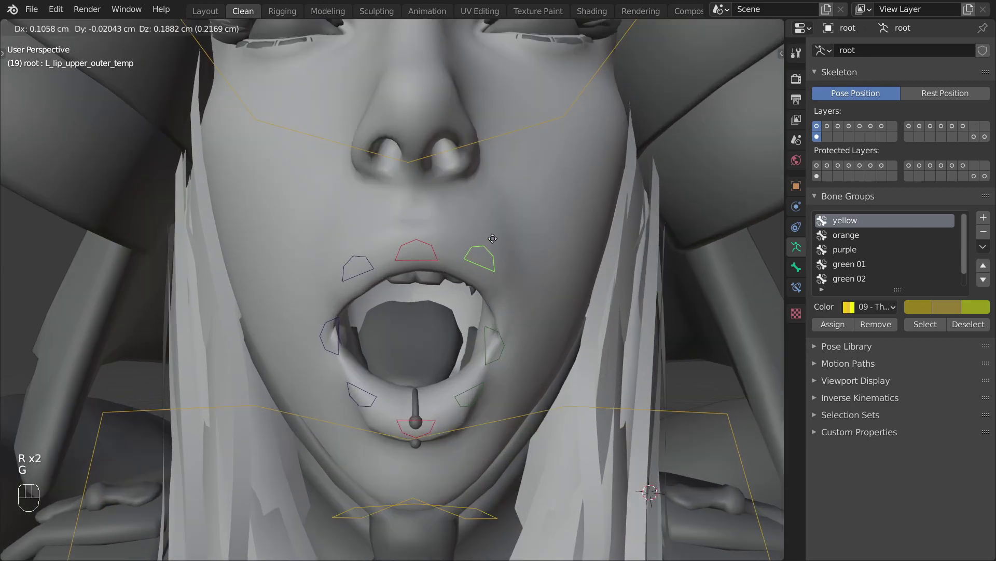
click(496, 225)
scroll(477, 273, down, 5)
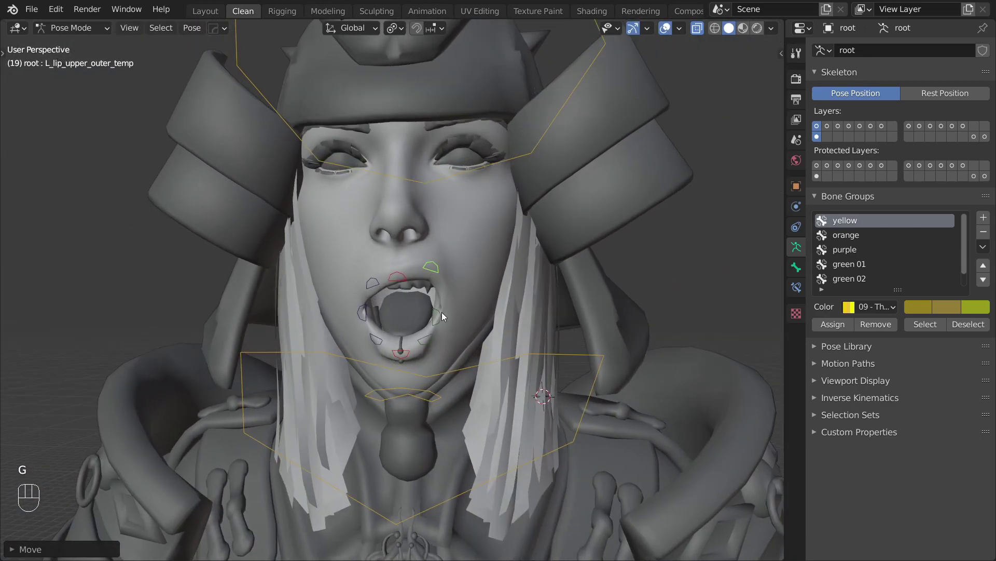
click(437, 317)
key(g)
click(451, 312)
Clear the jaw control's rotation with Alt+R and cancel a test move on the upper lip bone
middle_drag(451, 312, 401, 394)
click(401, 394)
key(alt+r)
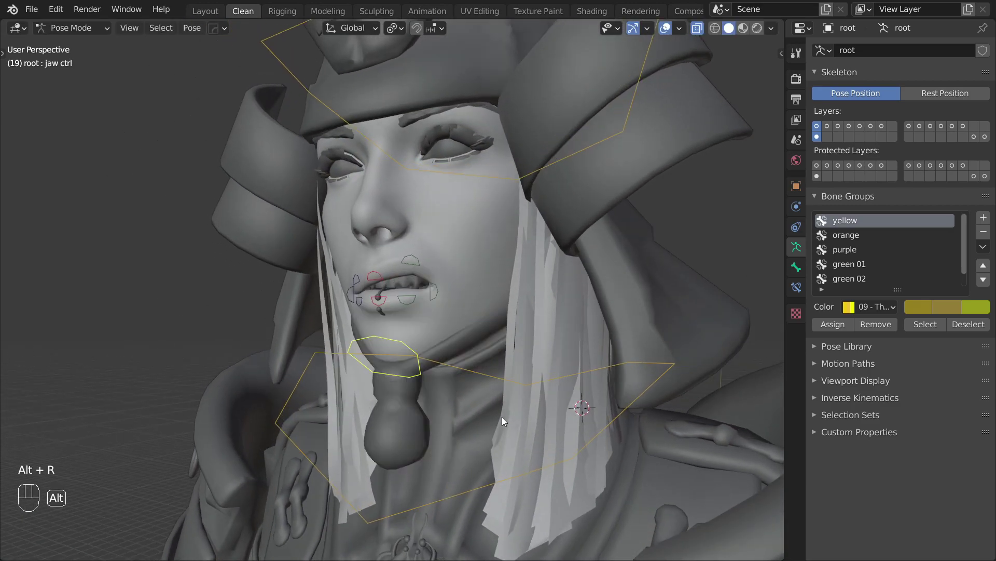
click(420, 257)
middle_drag(420, 257, 503, 282)
key(g)
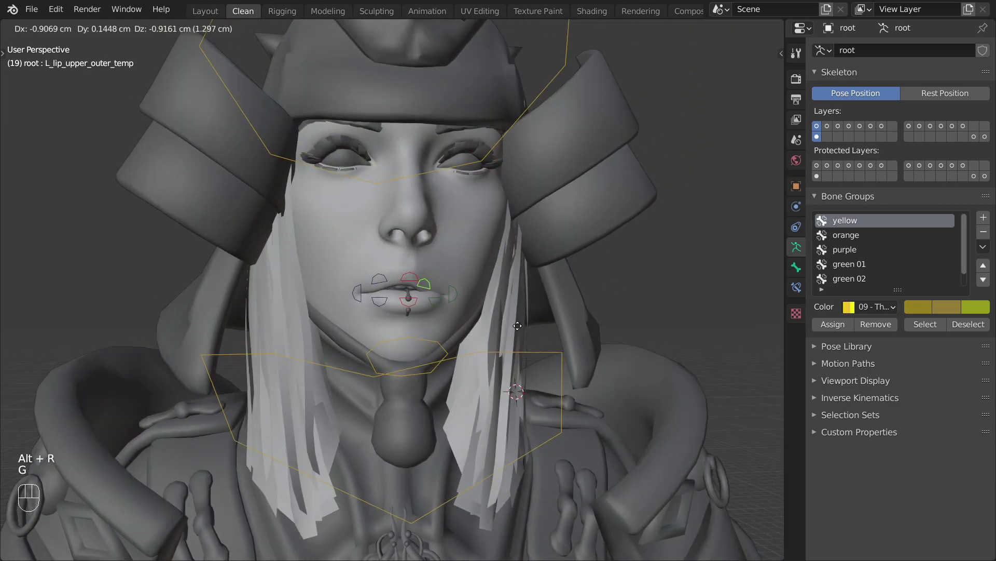
right_click(441, 283)
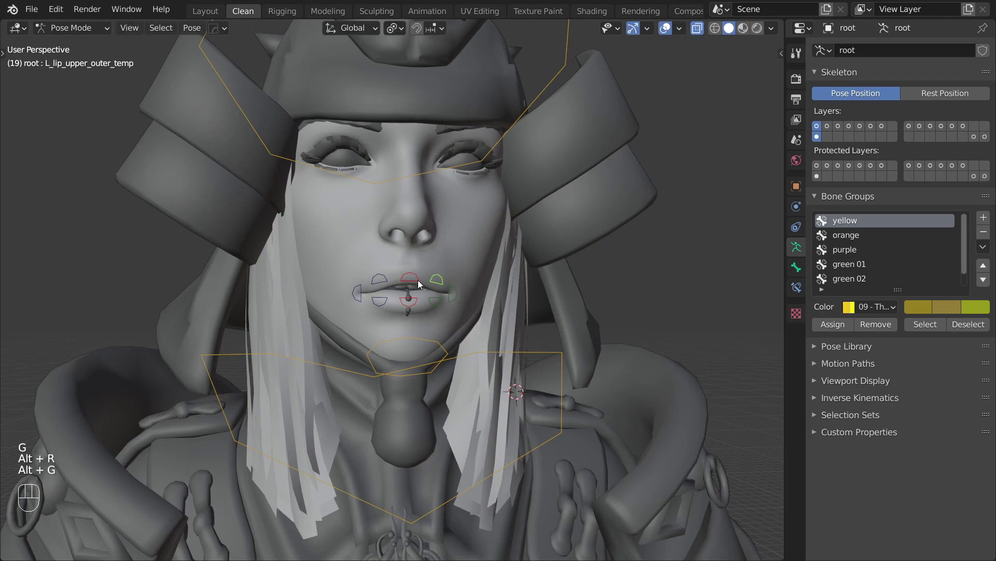